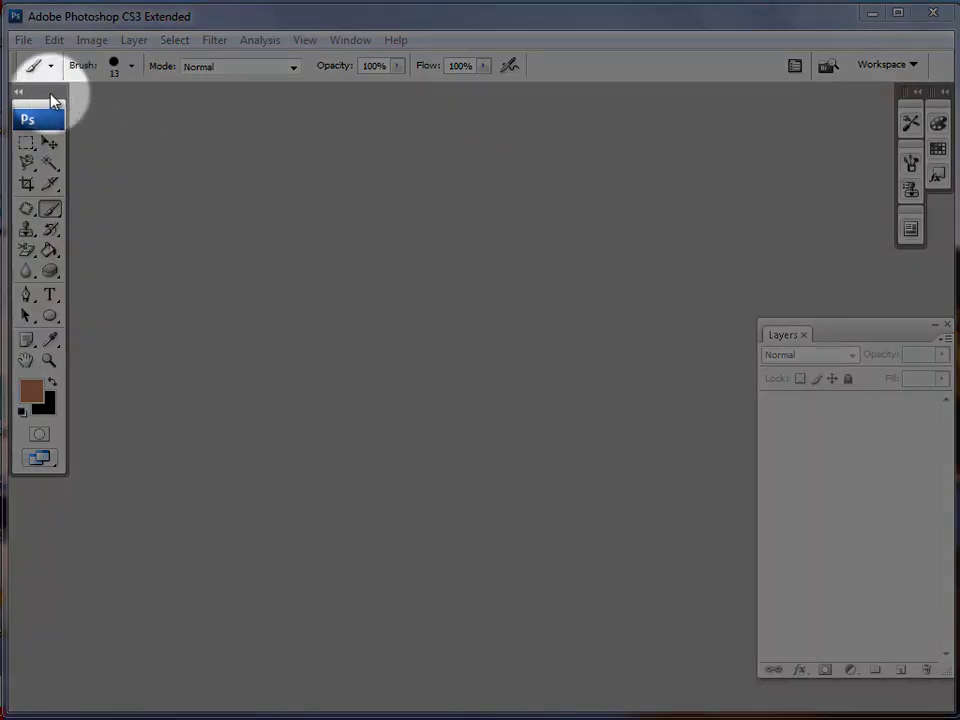
Switch the toolbox to its single-column layout and return it to two columns.
click(19, 92)
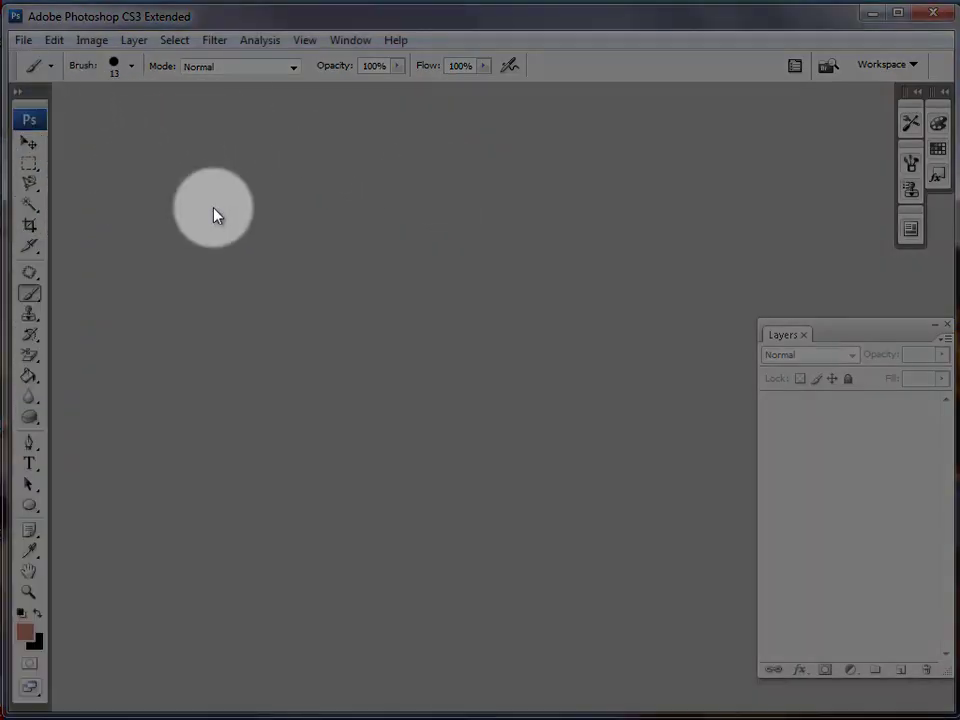
click(17, 92)
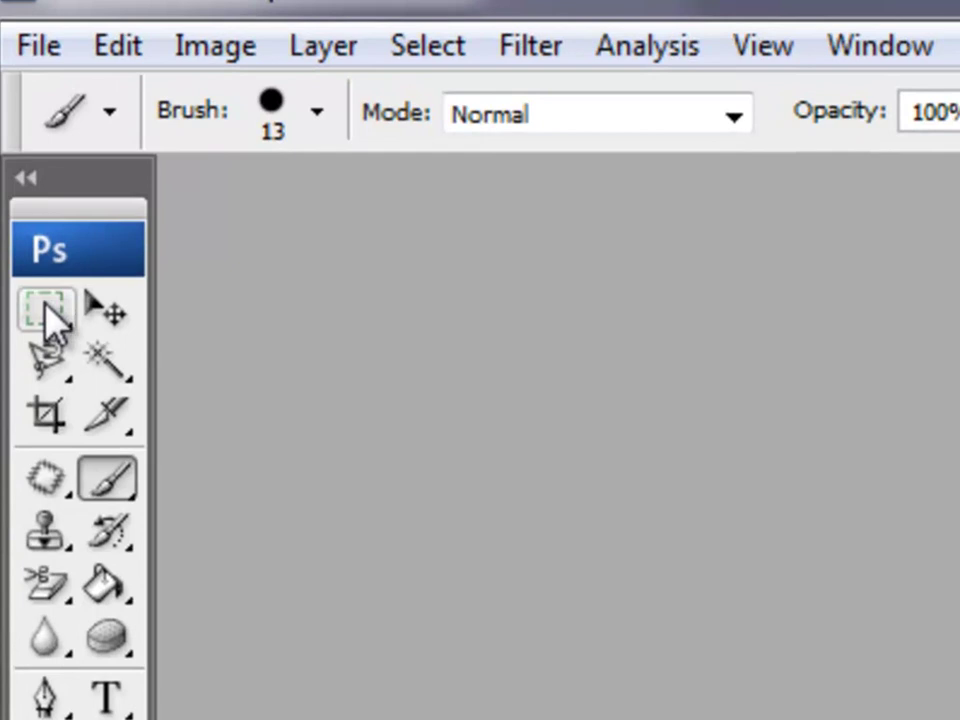
Examine the tool variants grouped under the Rectangular Marquee, Magnetic Lasso and Magic Wand tools.
click(47, 312)
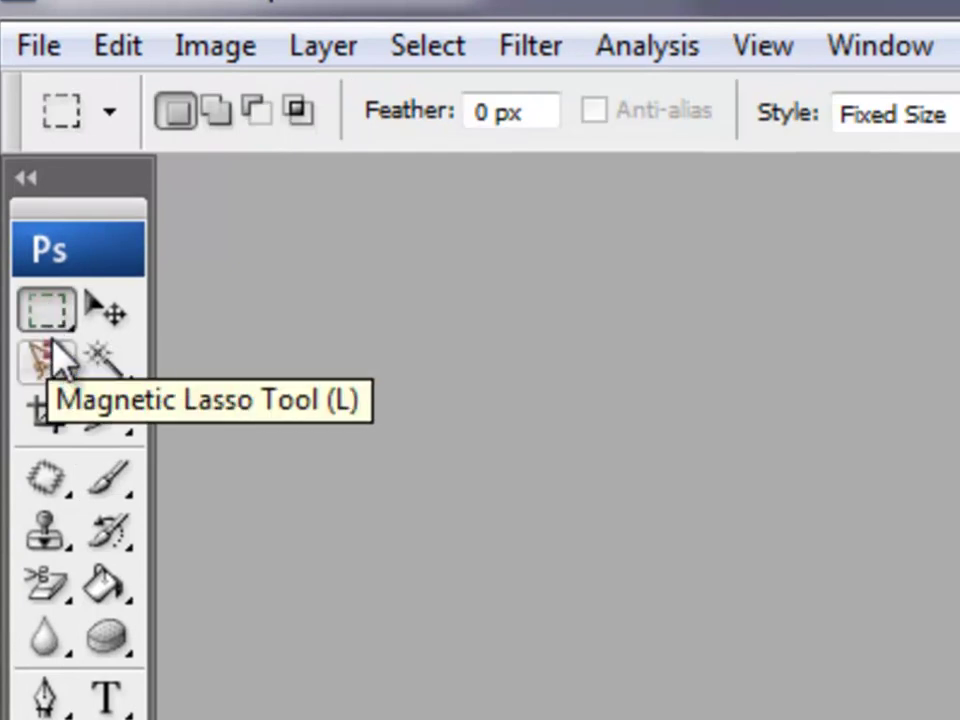
click(36, 312)
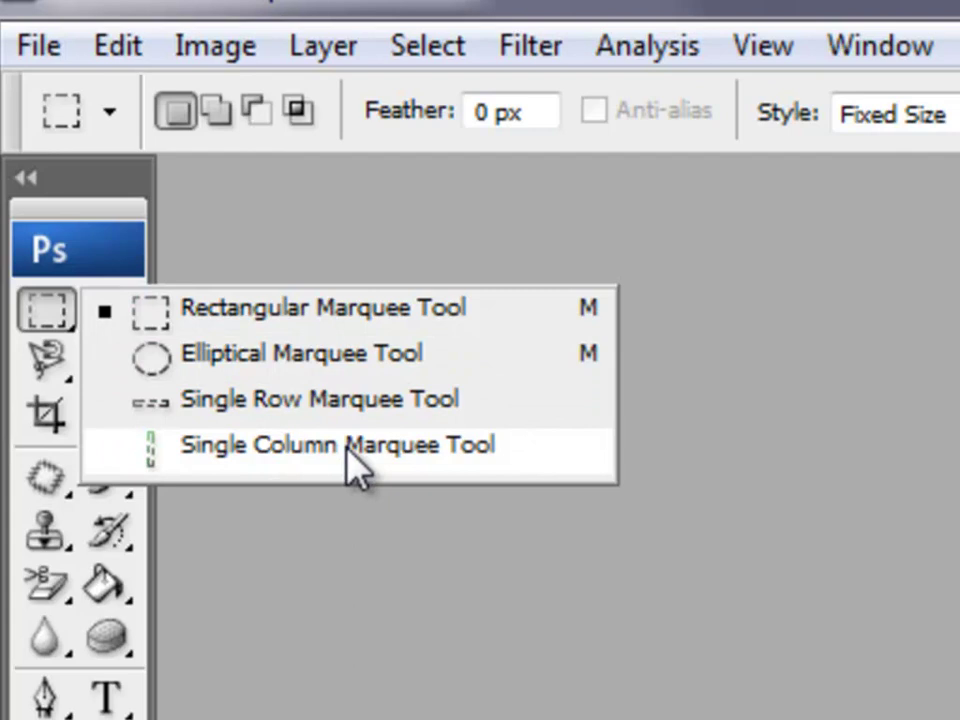
click(446, 542)
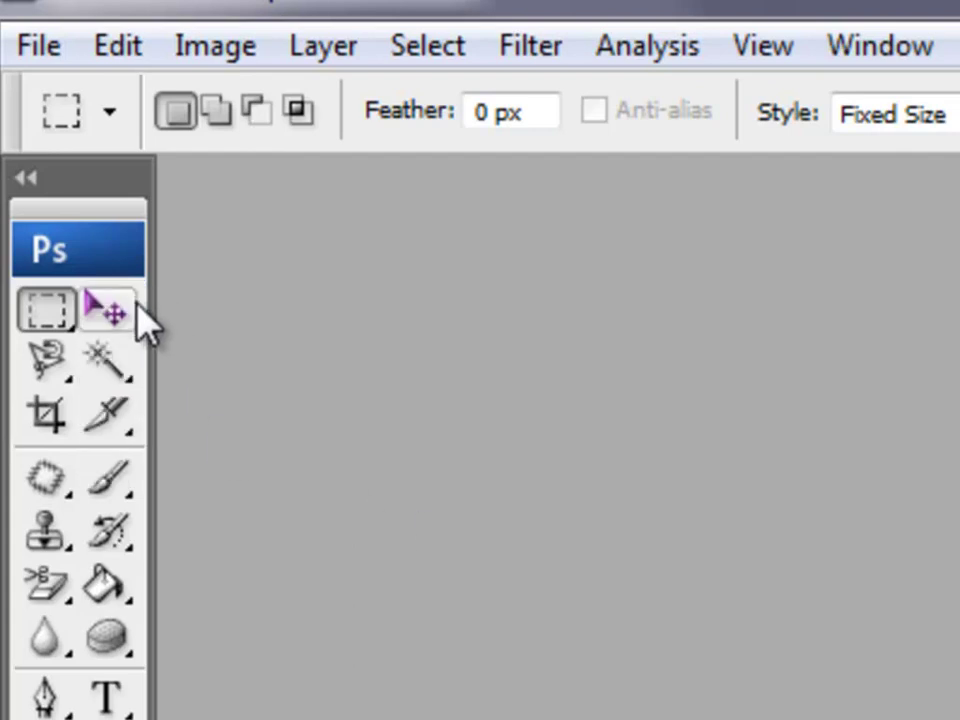
click(46, 365)
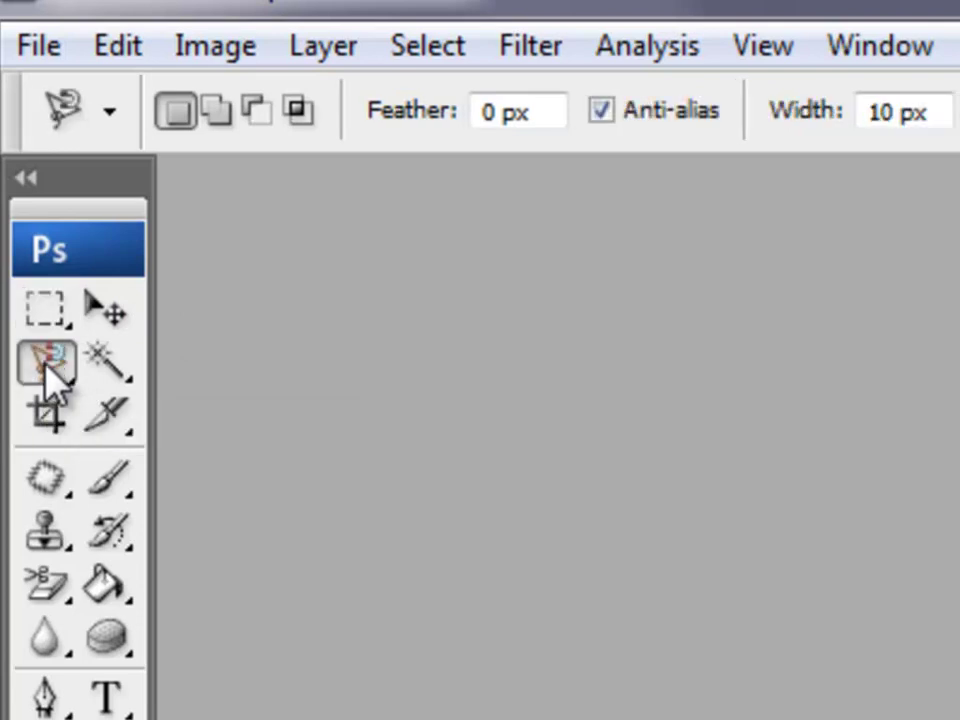
click(45, 365)
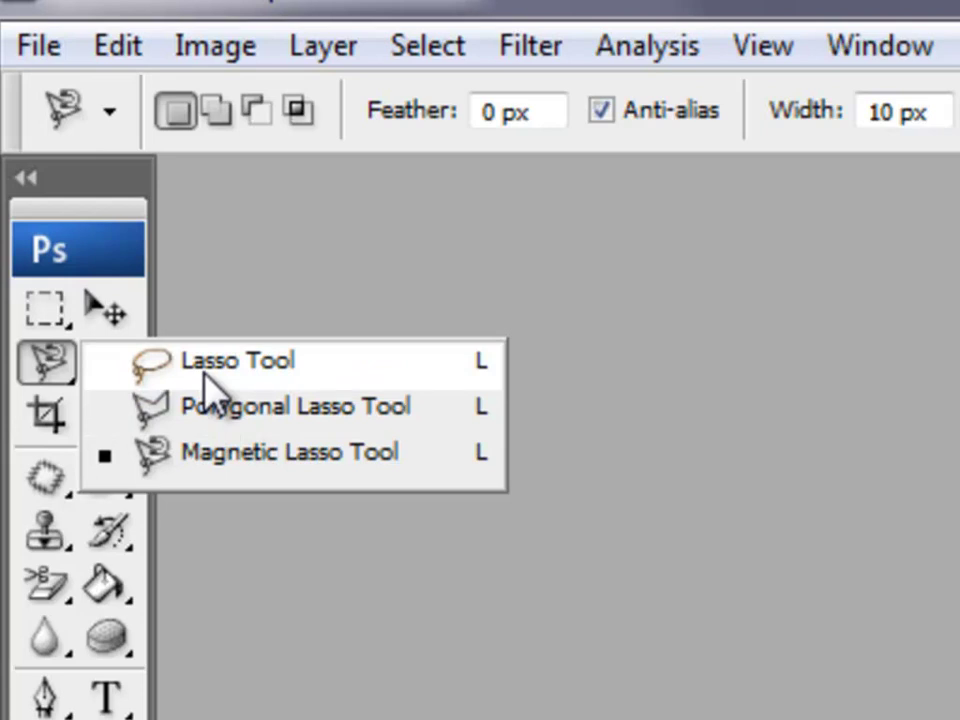
click(750, 407)
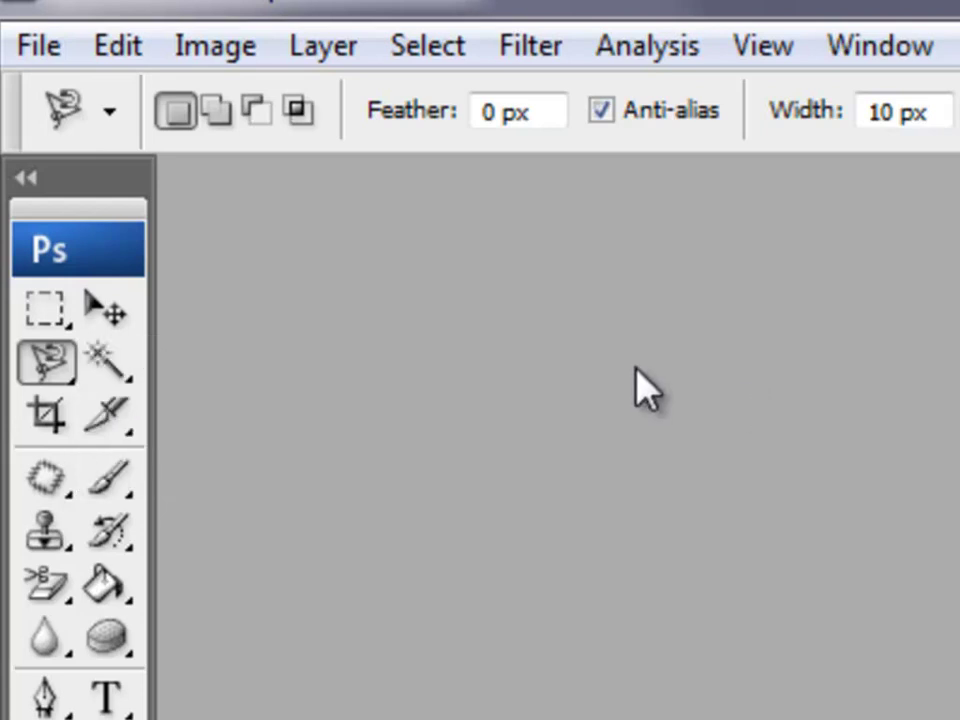
click(118, 378)
click(113, 370)
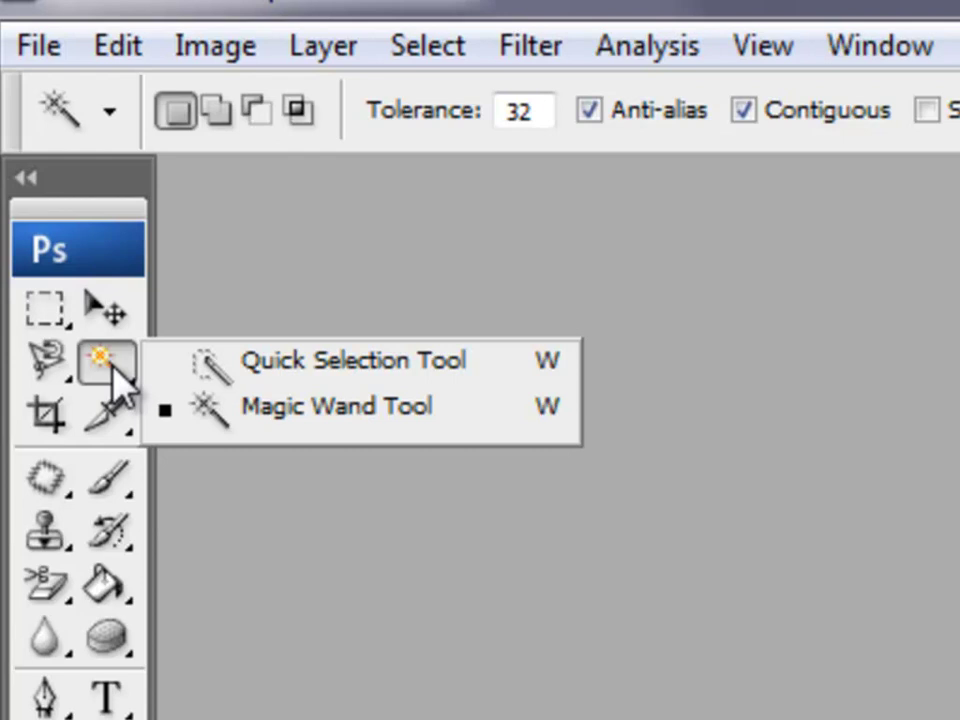
click(701, 165)
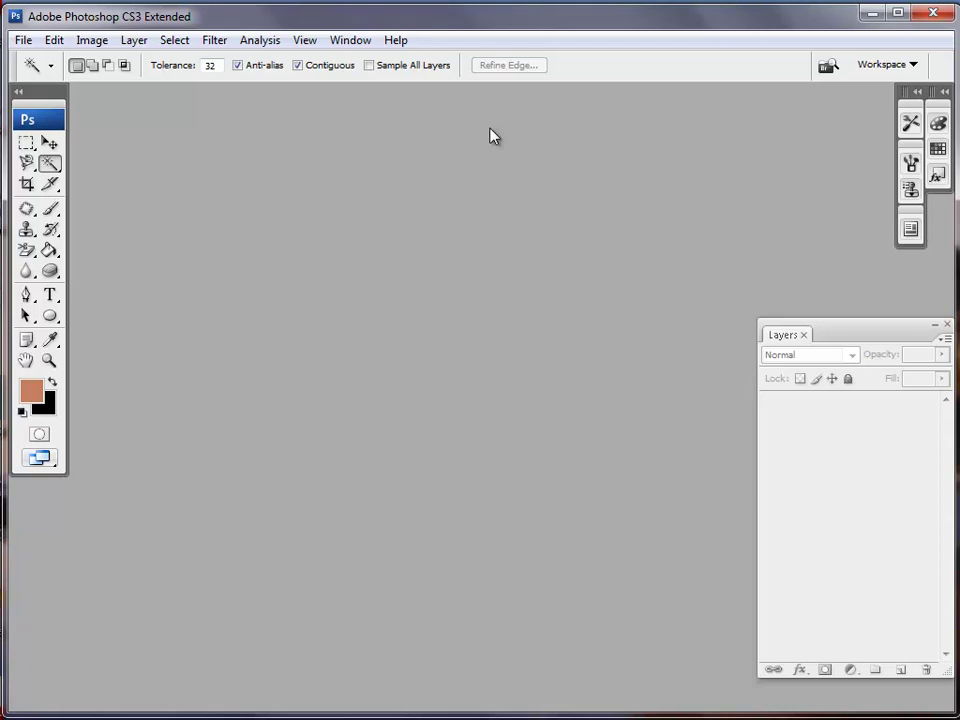
Open 04Start.psd from the Lessons > Photoshop > Lesson04 folder and enlarge its document window to show the whole canvas.
click(21, 40)
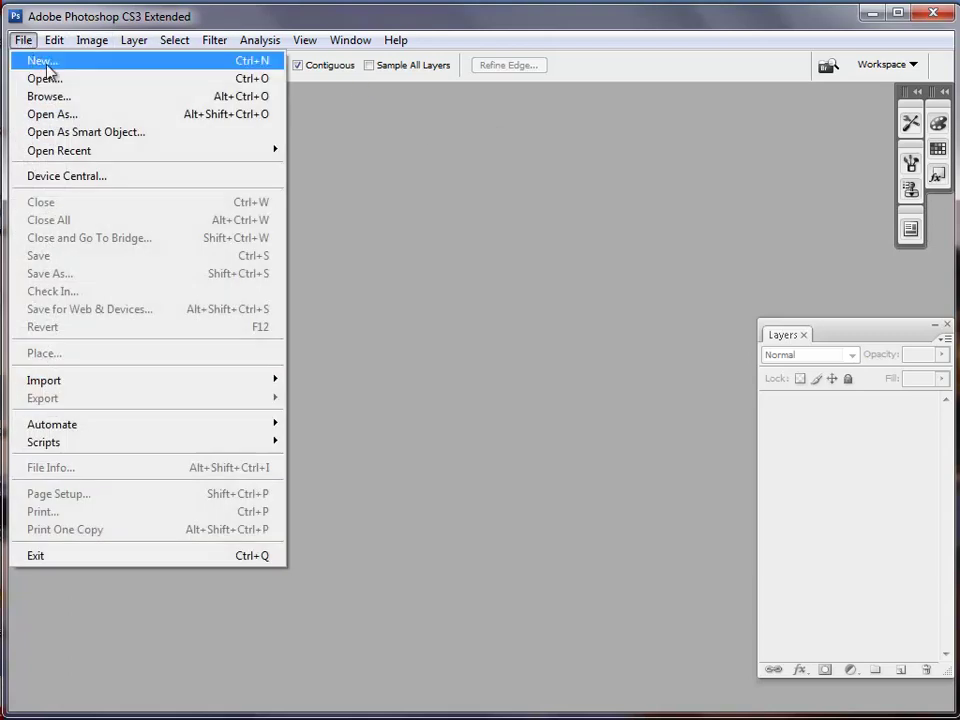
click(58, 80)
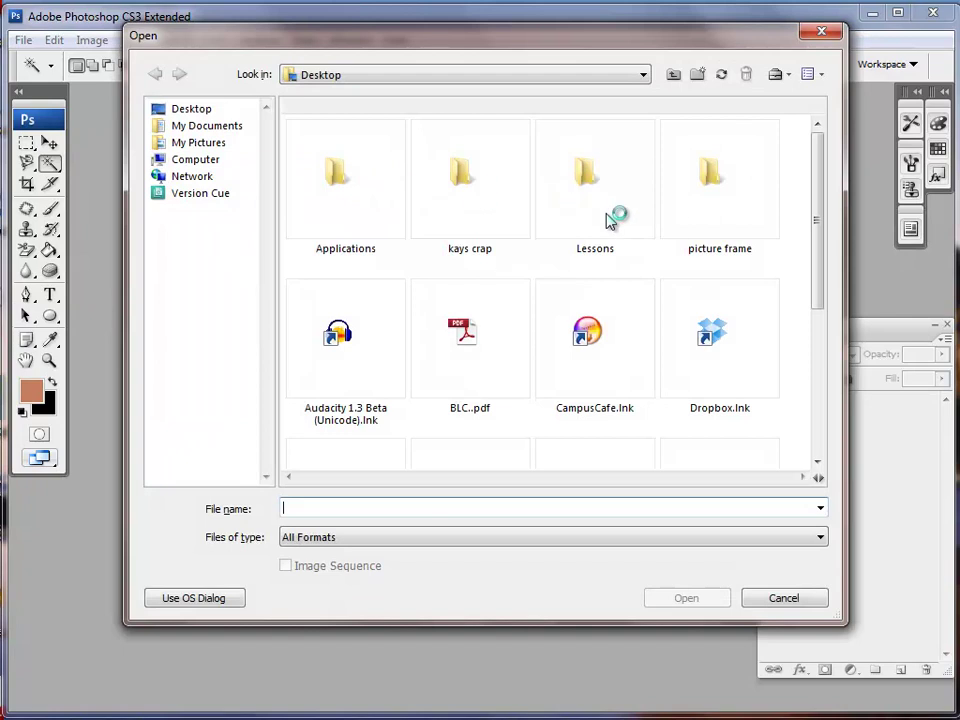
double_click(590, 192)
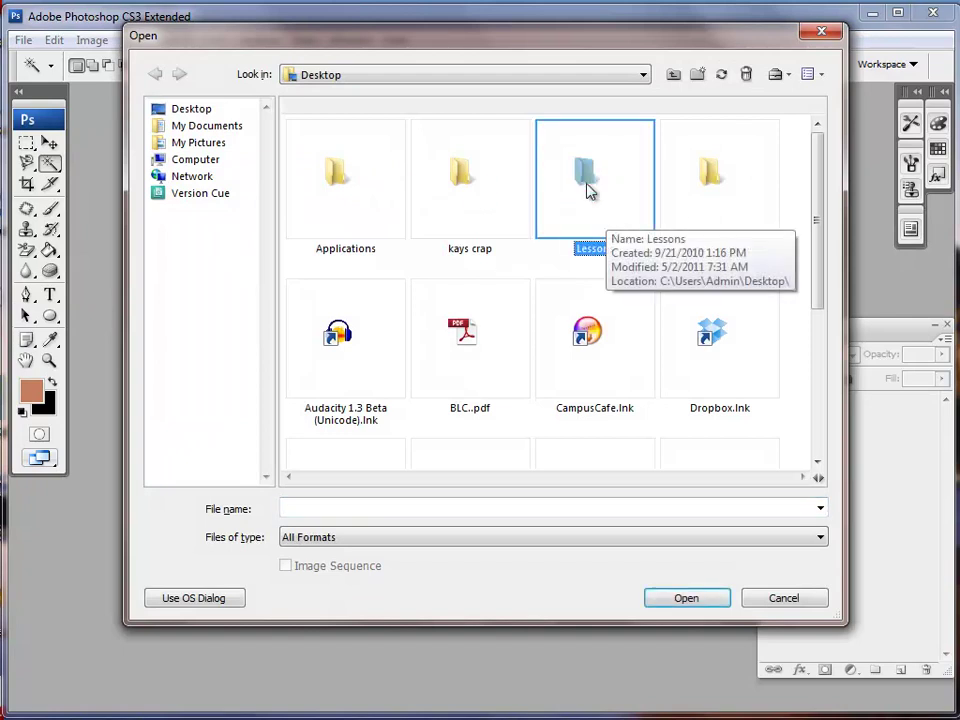
double_click(358, 180)
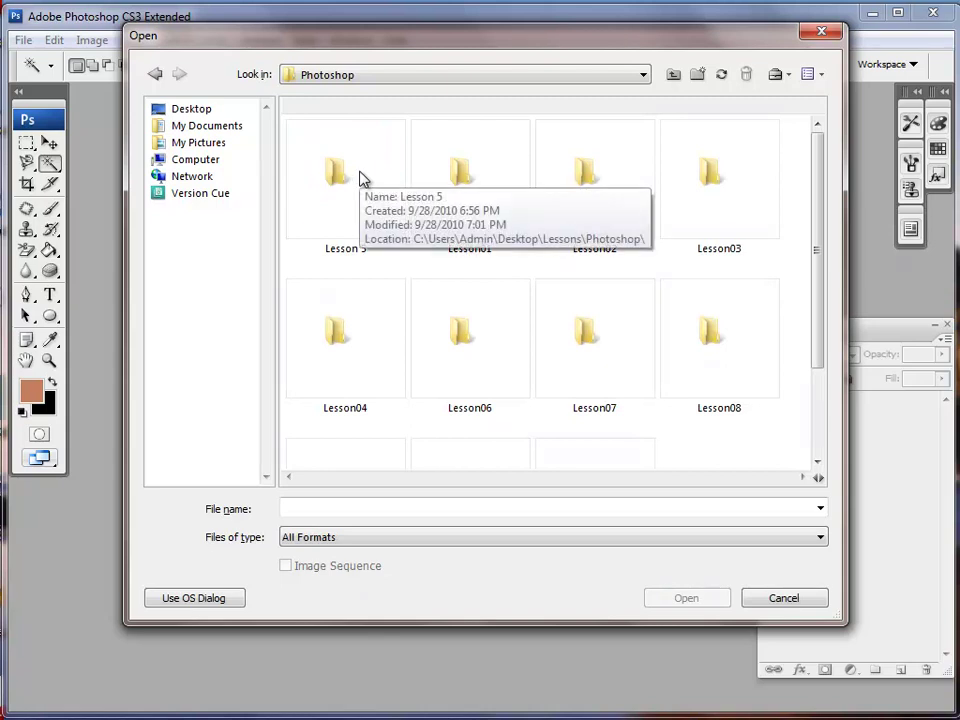
double_click(347, 342)
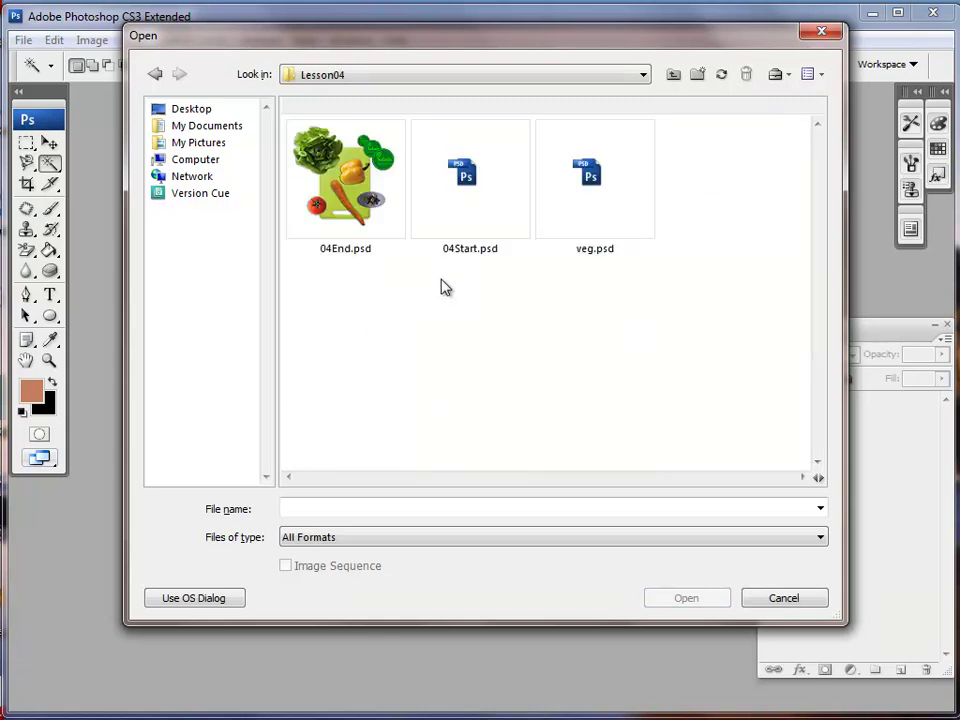
double_click(470, 192)
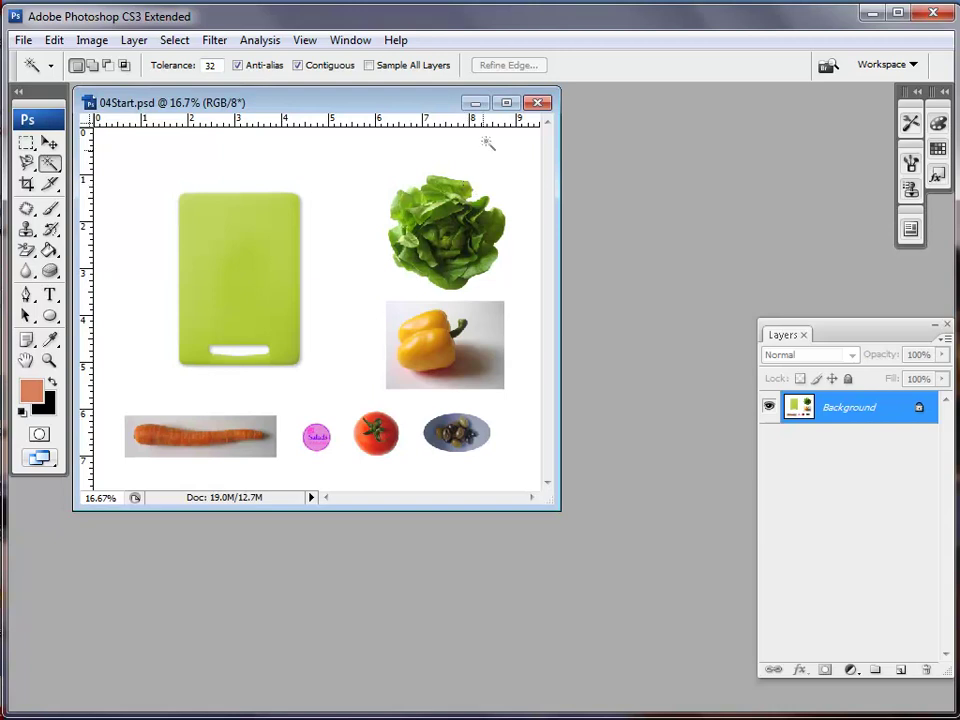
drag(551, 501, 679, 603)
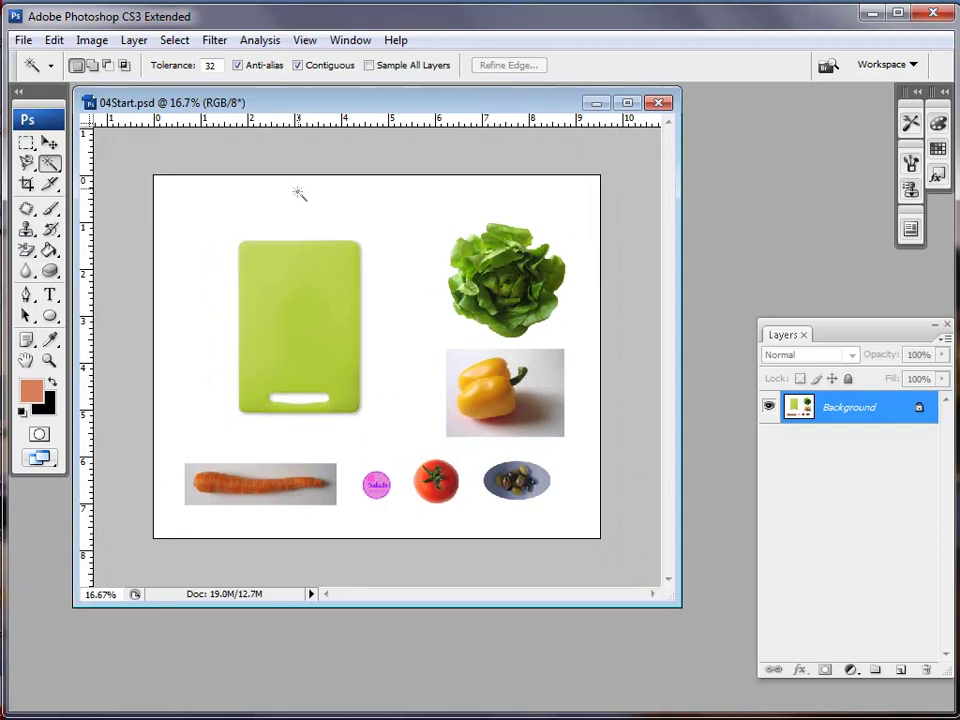
click(350, 41)
mouse_move(355, 66)
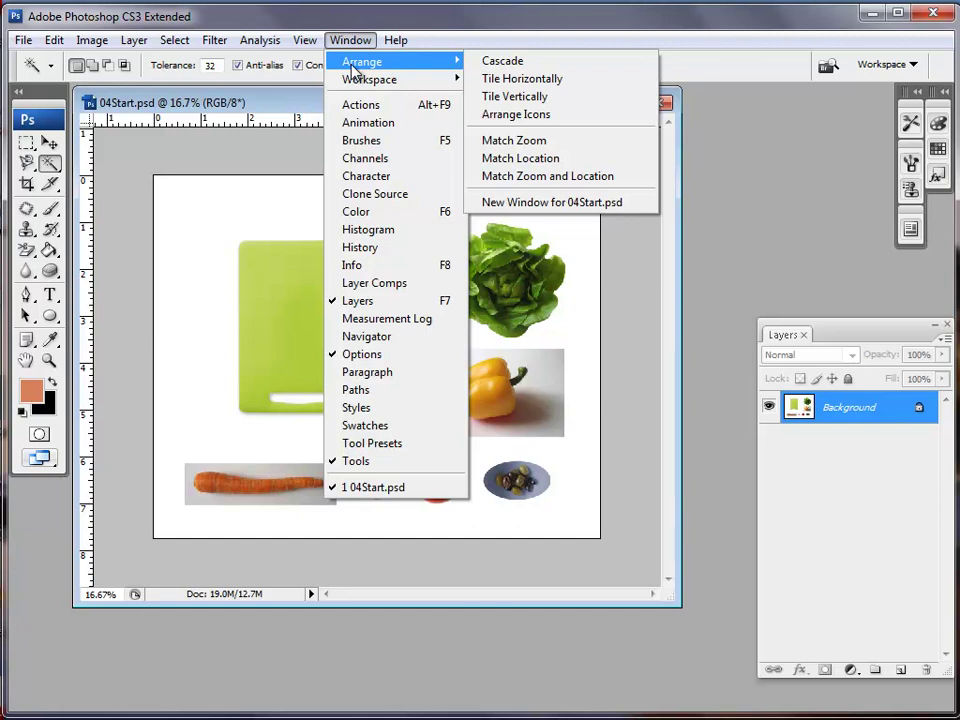
click(356, 15)
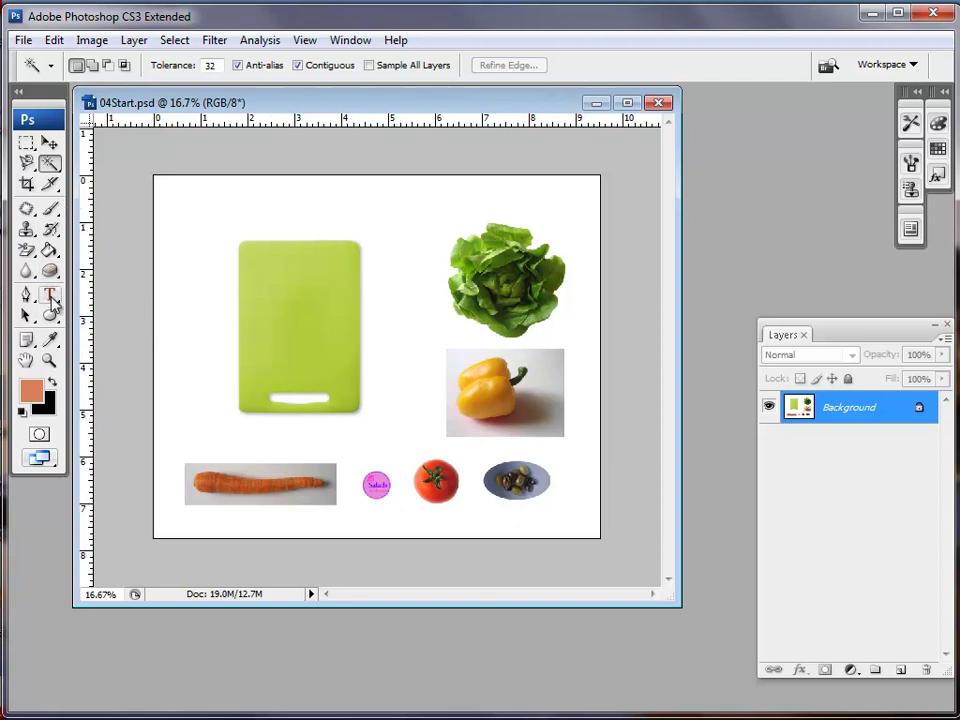
Select the tomato's red skin with the Magic Wand at tolerance 100, sampling its lighter left side.
click(50, 364)
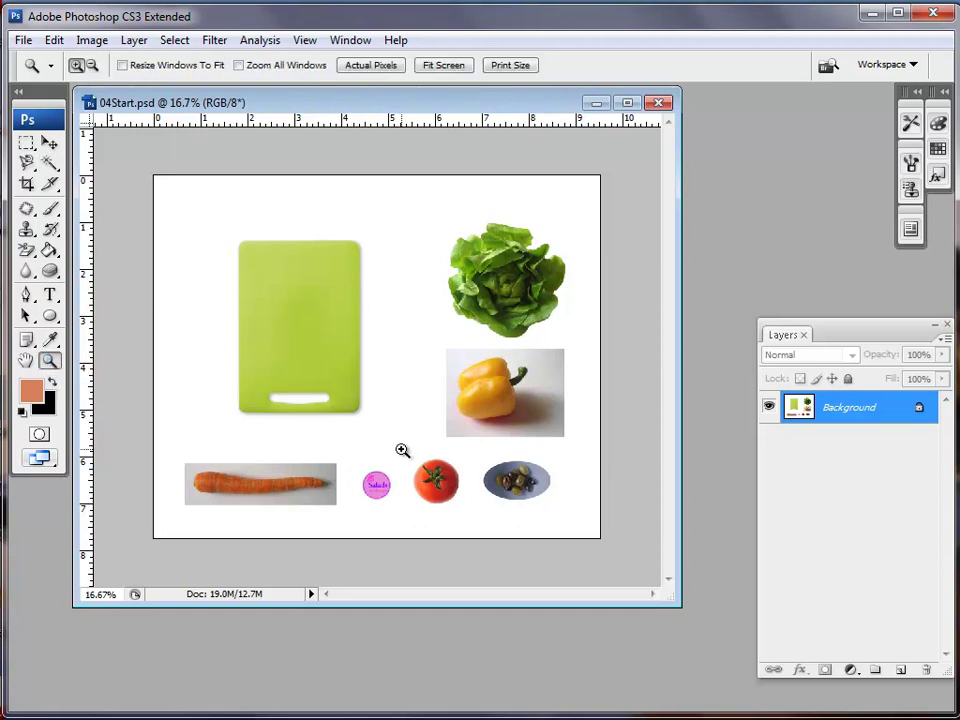
drag(401, 449, 471, 519)
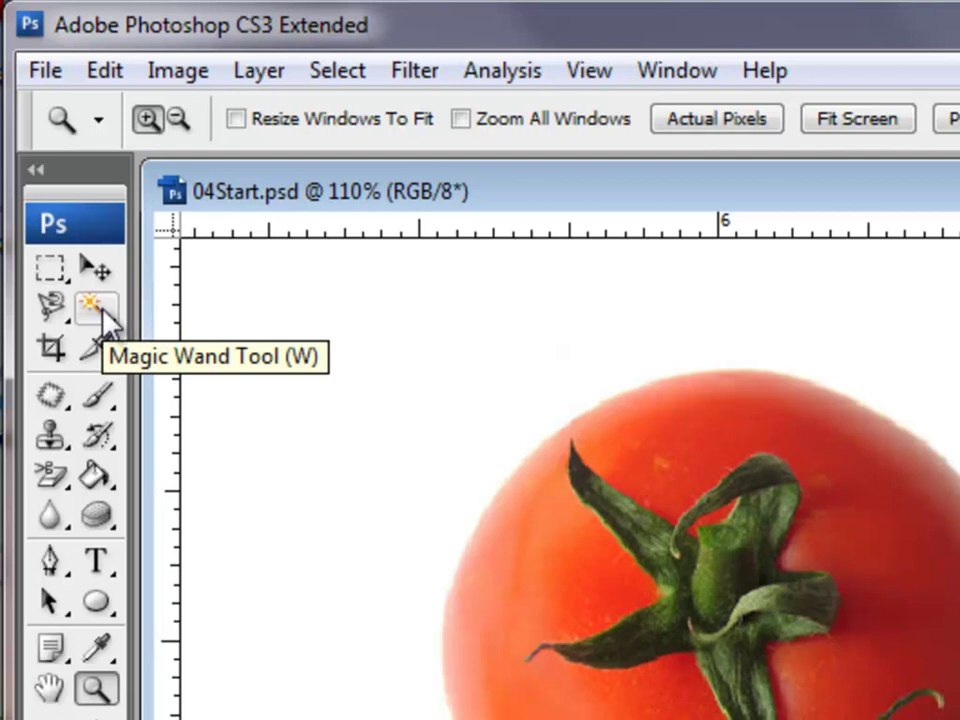
click(101, 311)
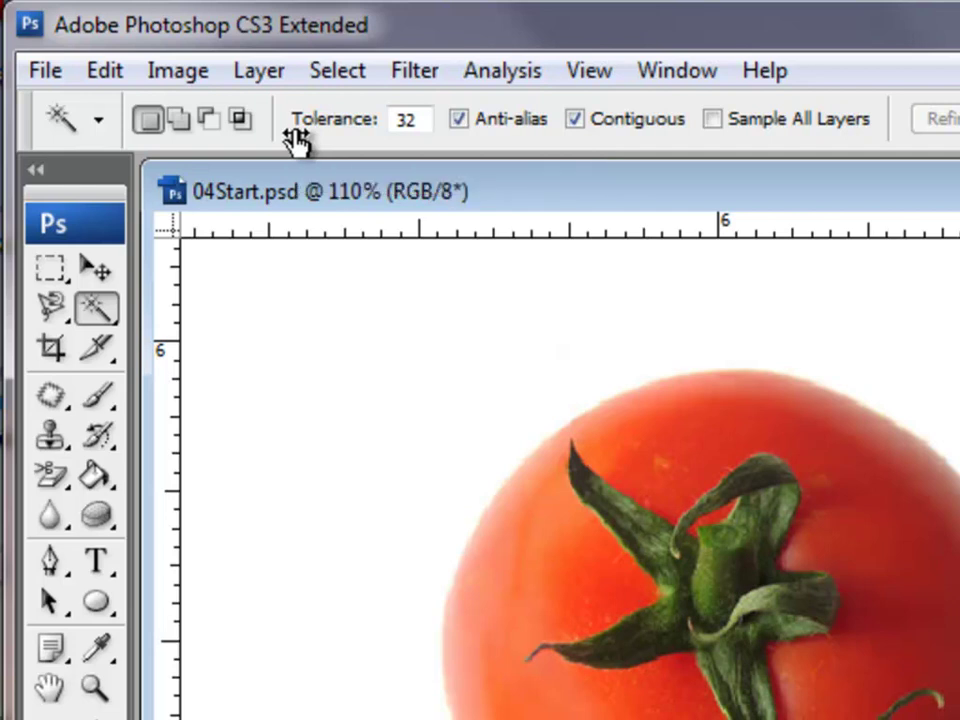
click(420, 118)
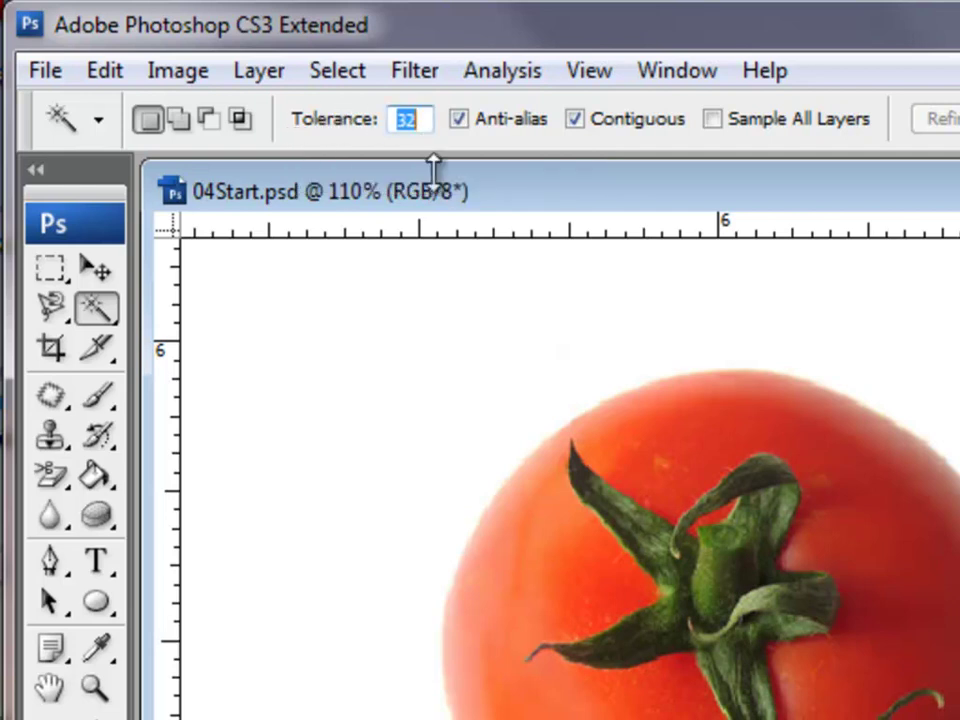
text(100)
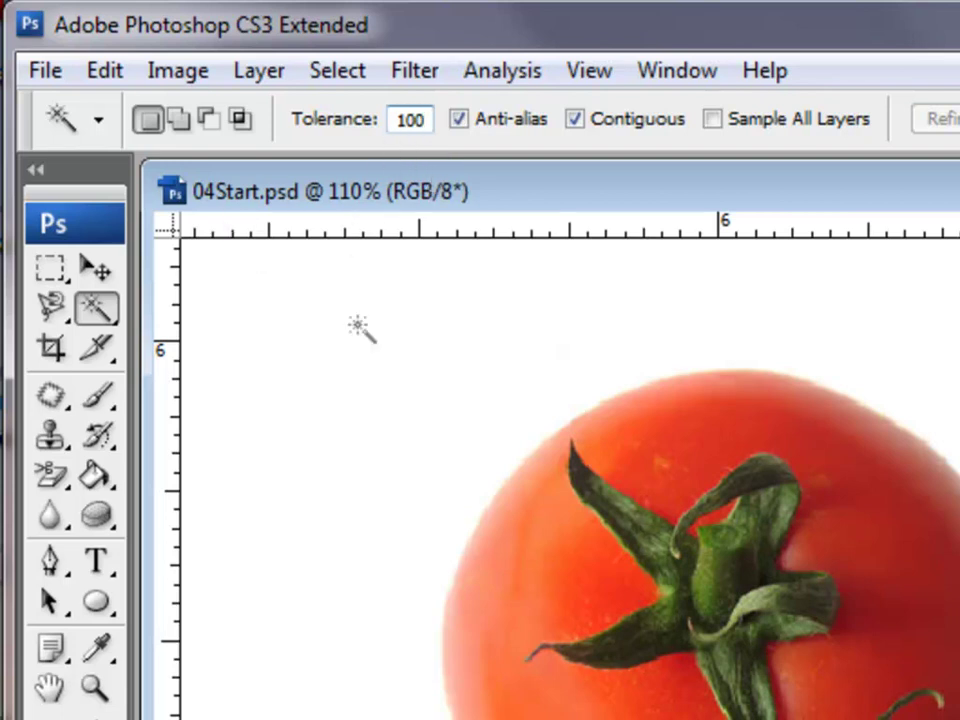
click(561, 583)
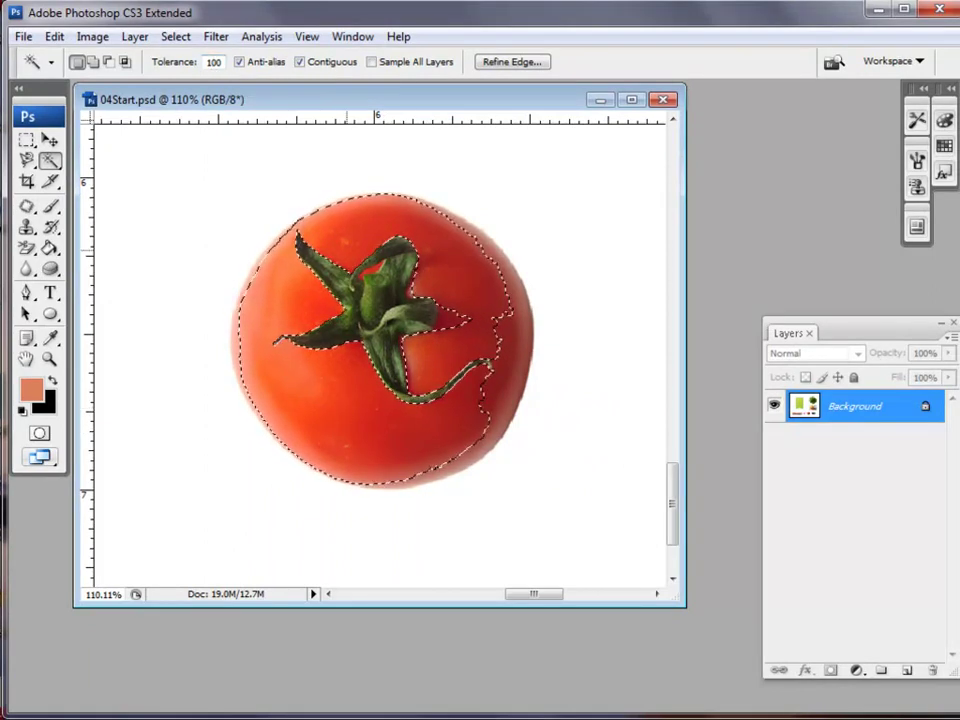
Deselect the tomato and select its darker right side with the Magic Wand at tolerance 32.
click(215, 61)
text(32)
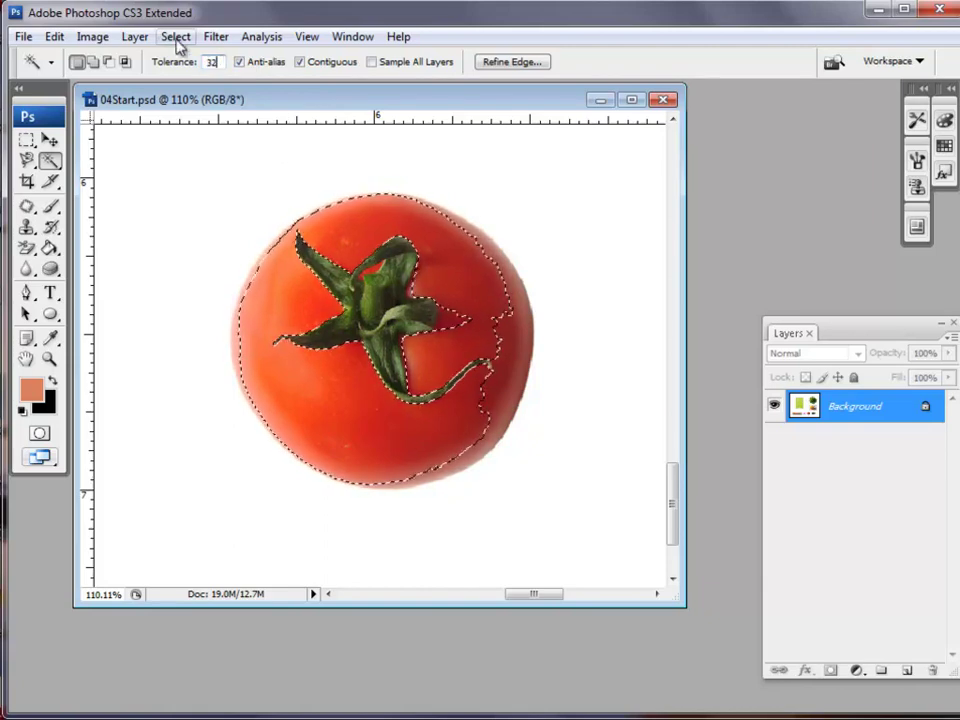
click(176, 40)
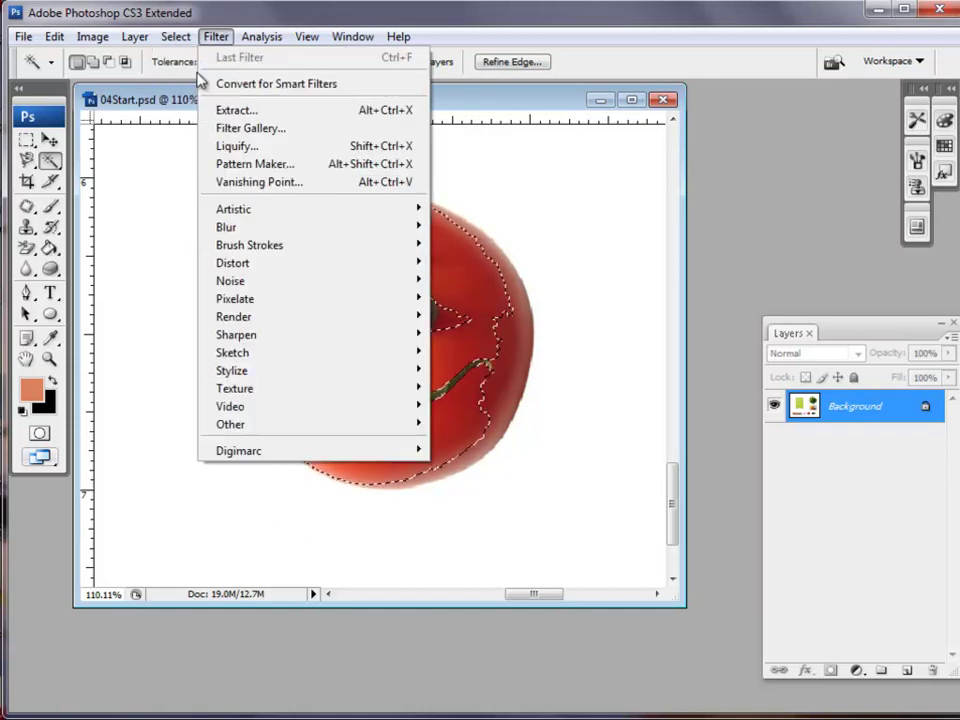
click(180, 76)
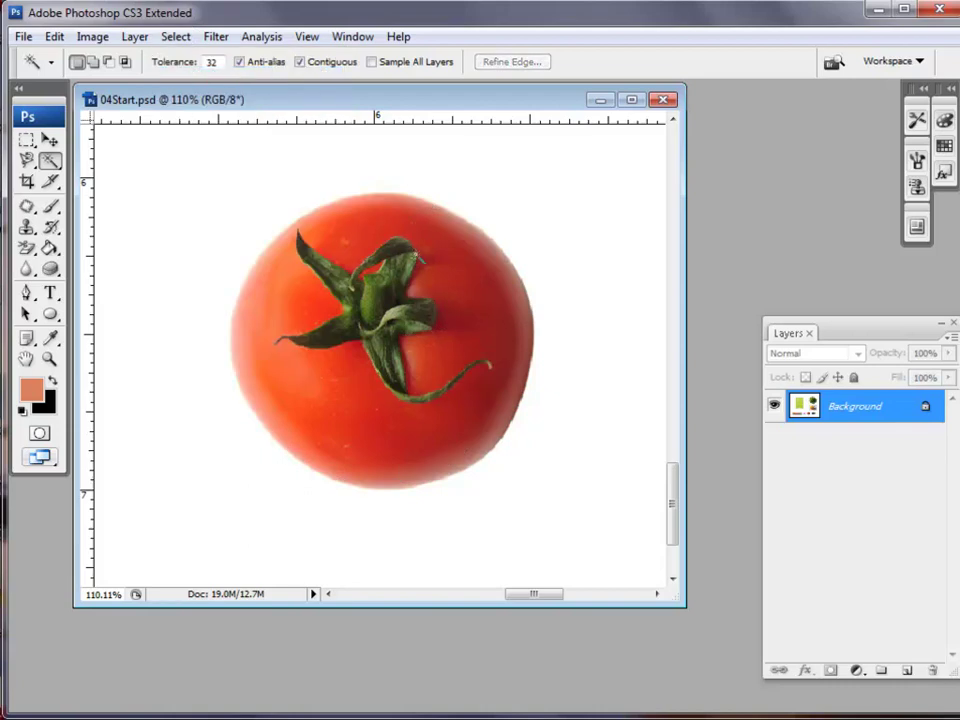
click(466, 332)
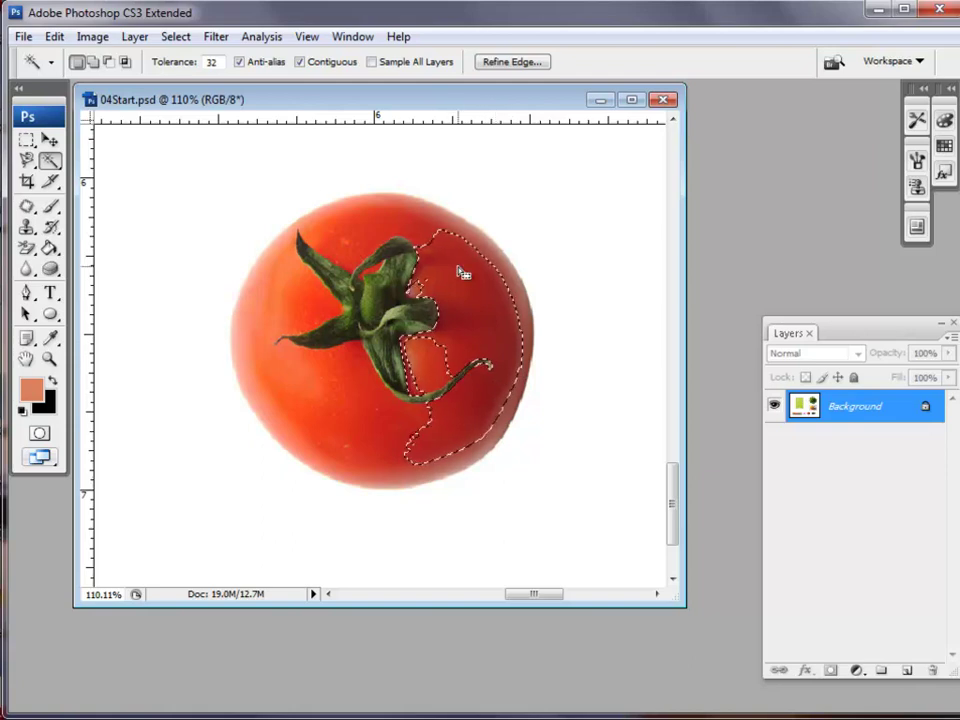
Set the Magic Wand tolerance to 100 and replace the selection by sampling the tomato's darker right side.
click(177, 63)
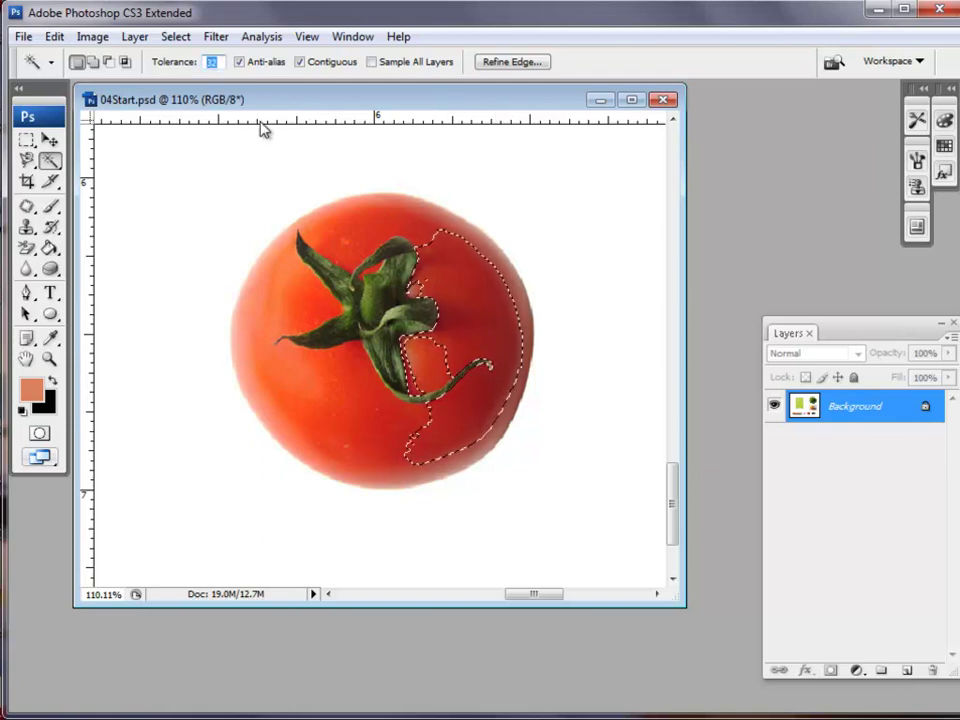
text(100)
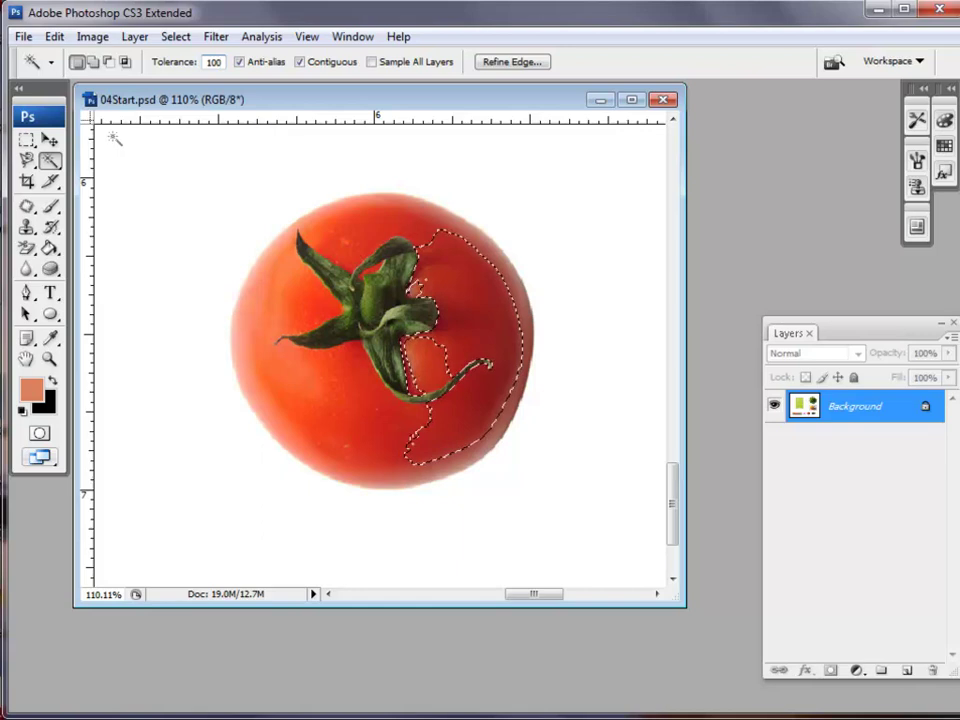
click(177, 197)
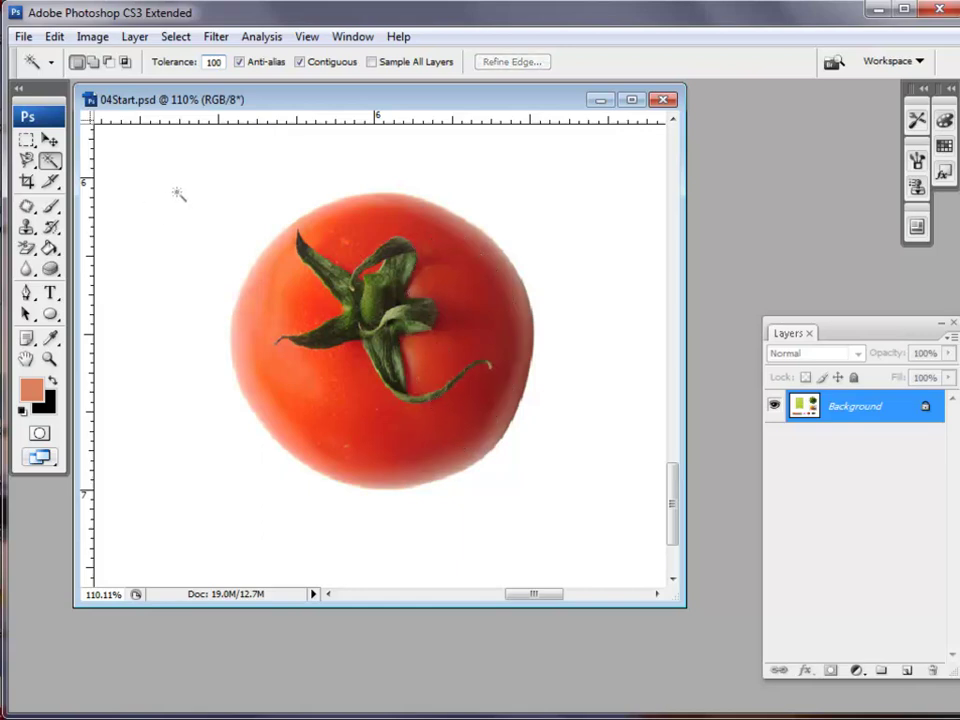
click(472, 316)
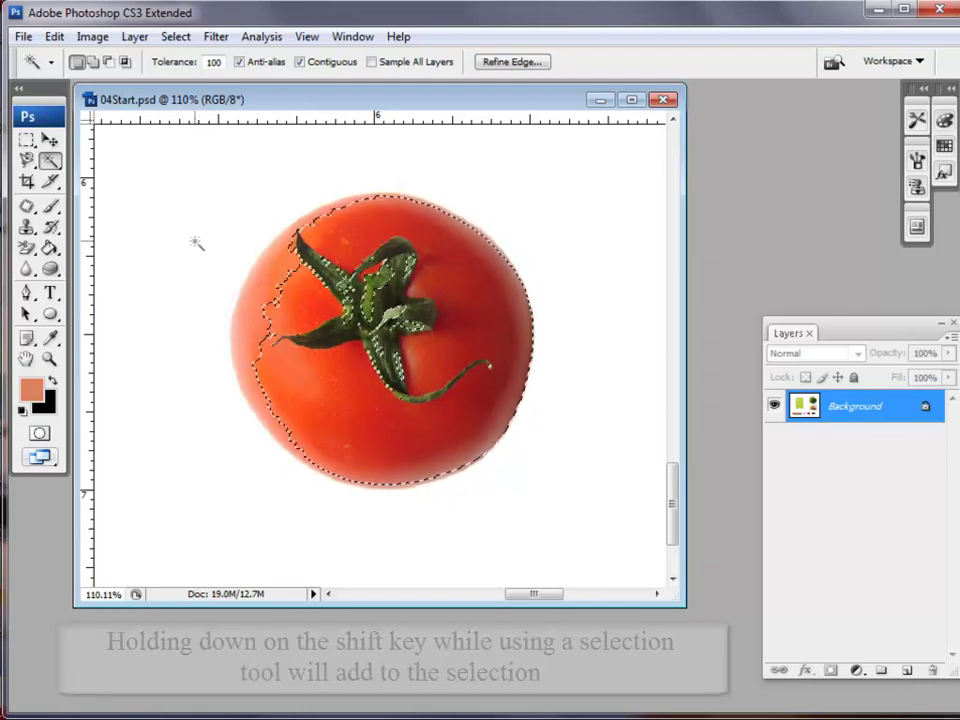
key(shift)
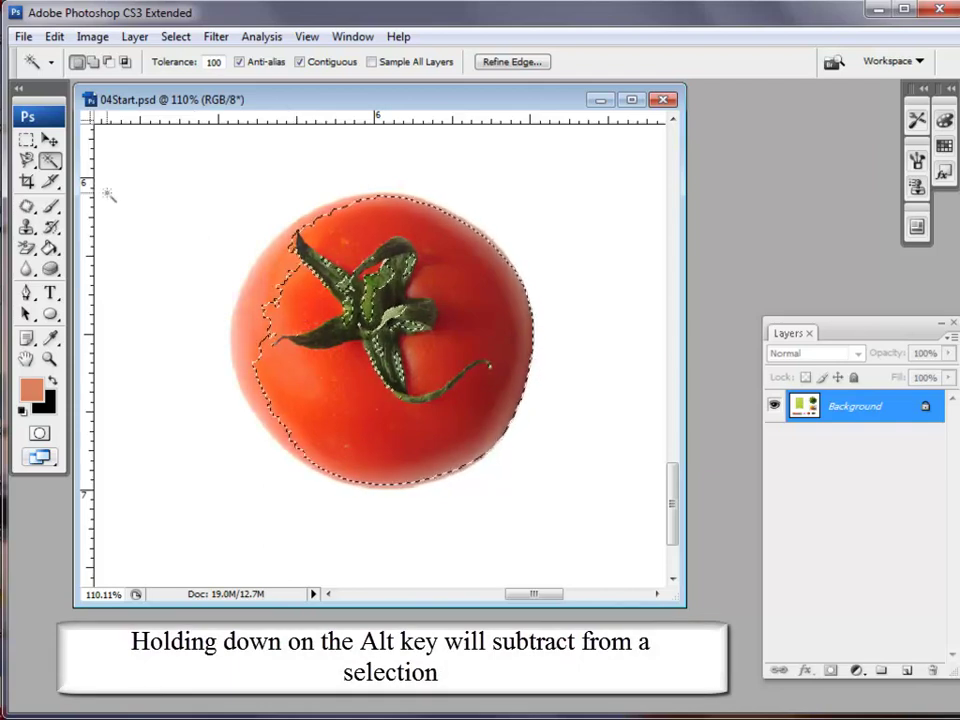
key(alt)
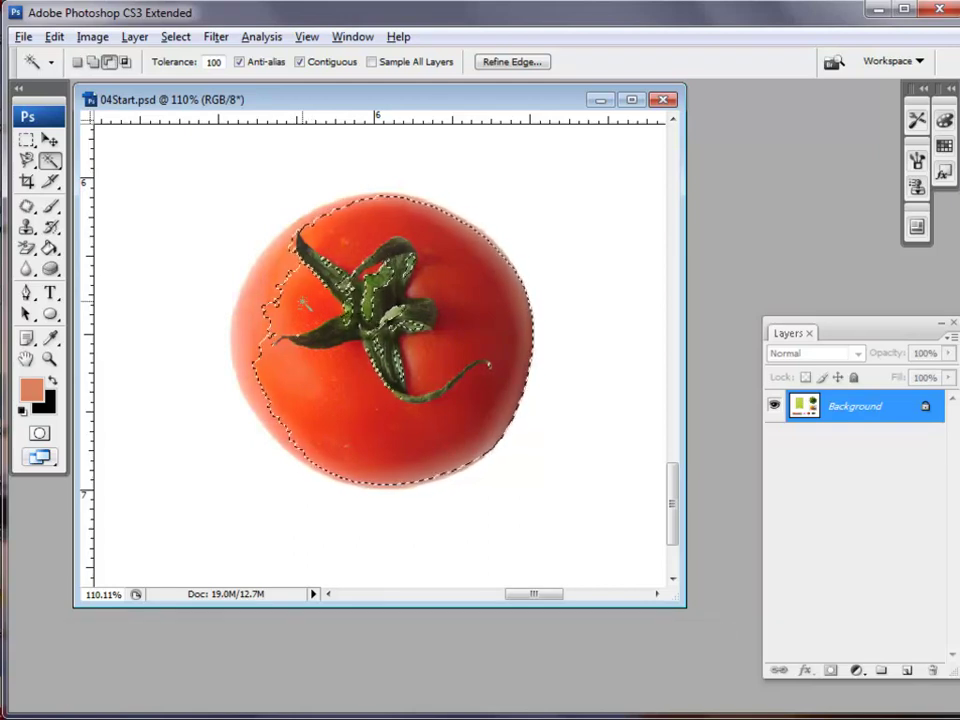
key(alt)
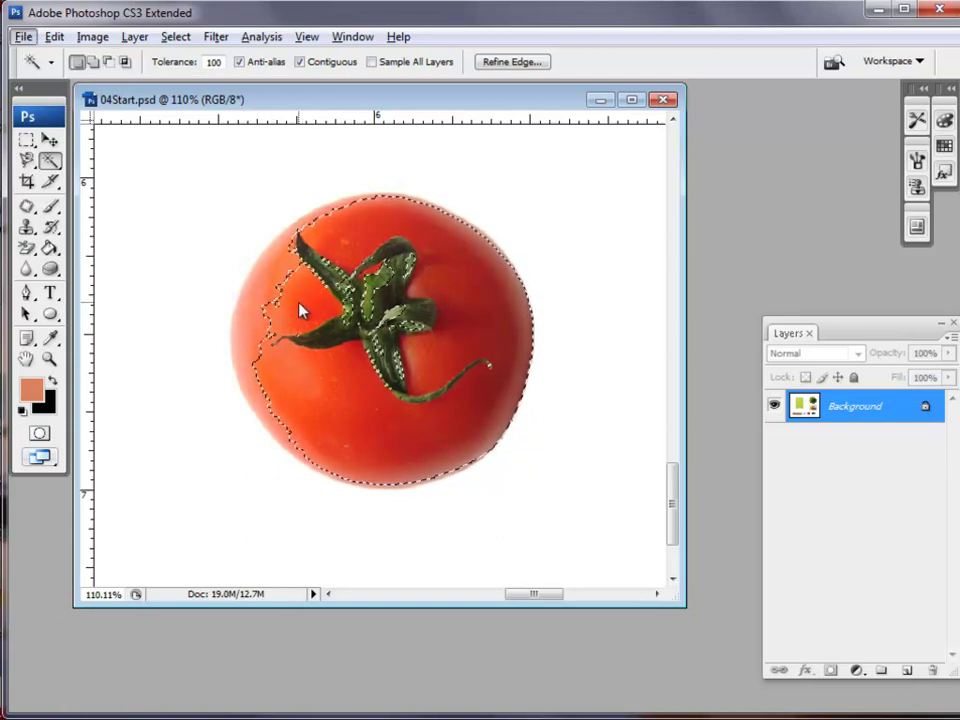
key(alt)
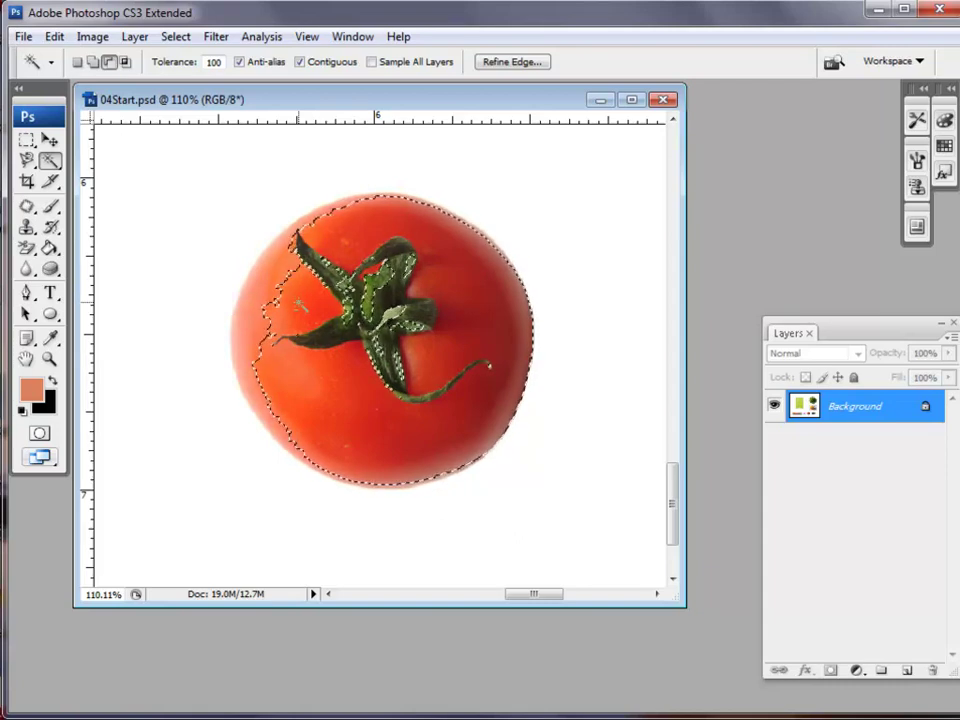
key(alt)
key(shift)
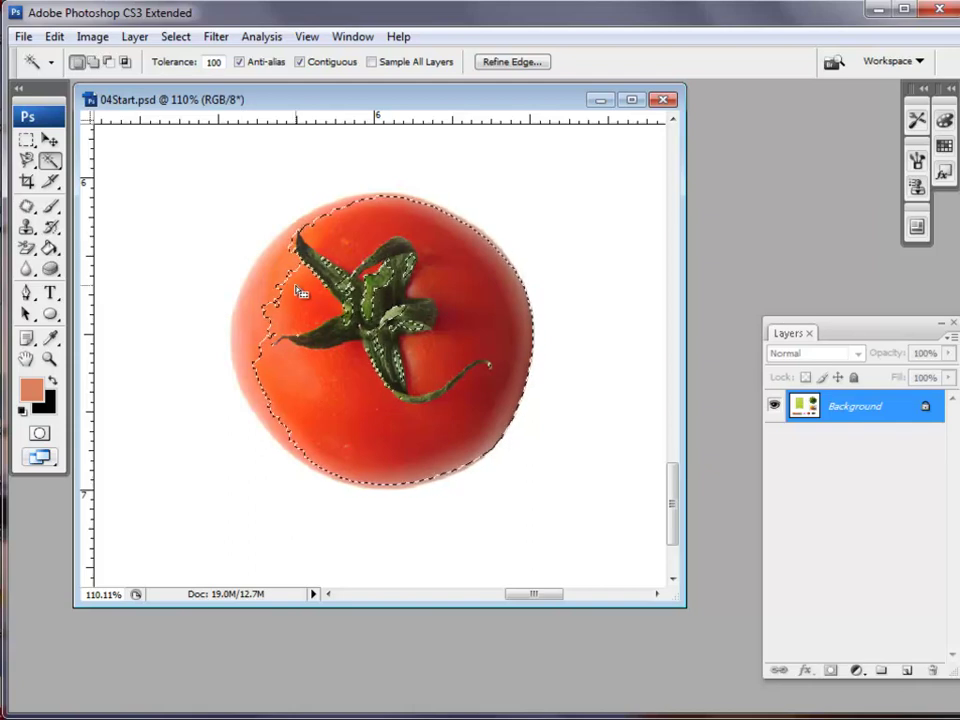
key(alt)
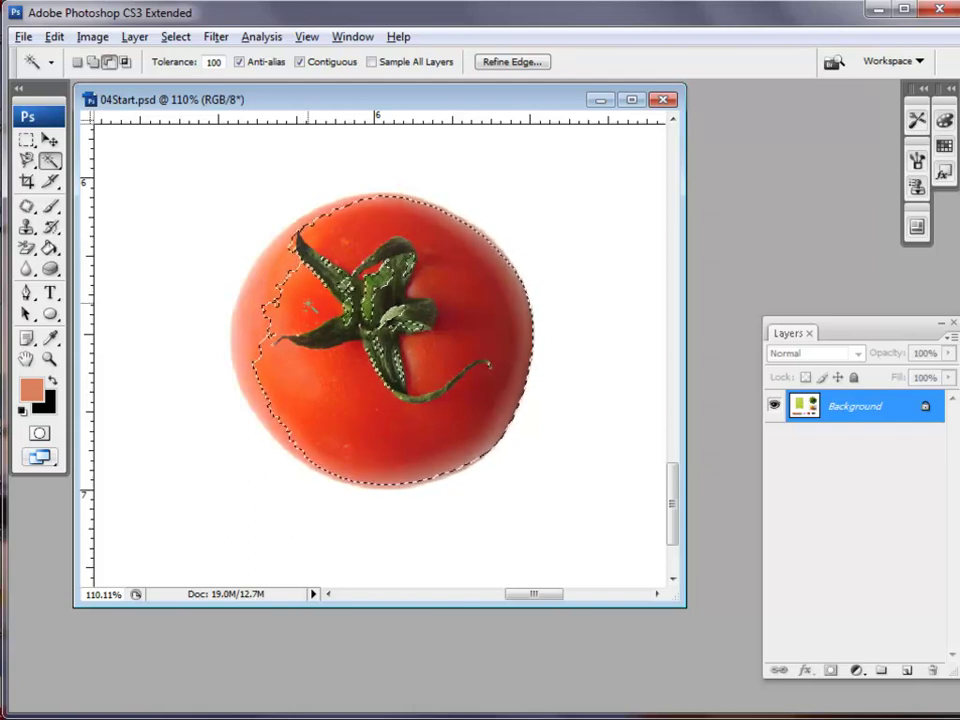
key(alt)
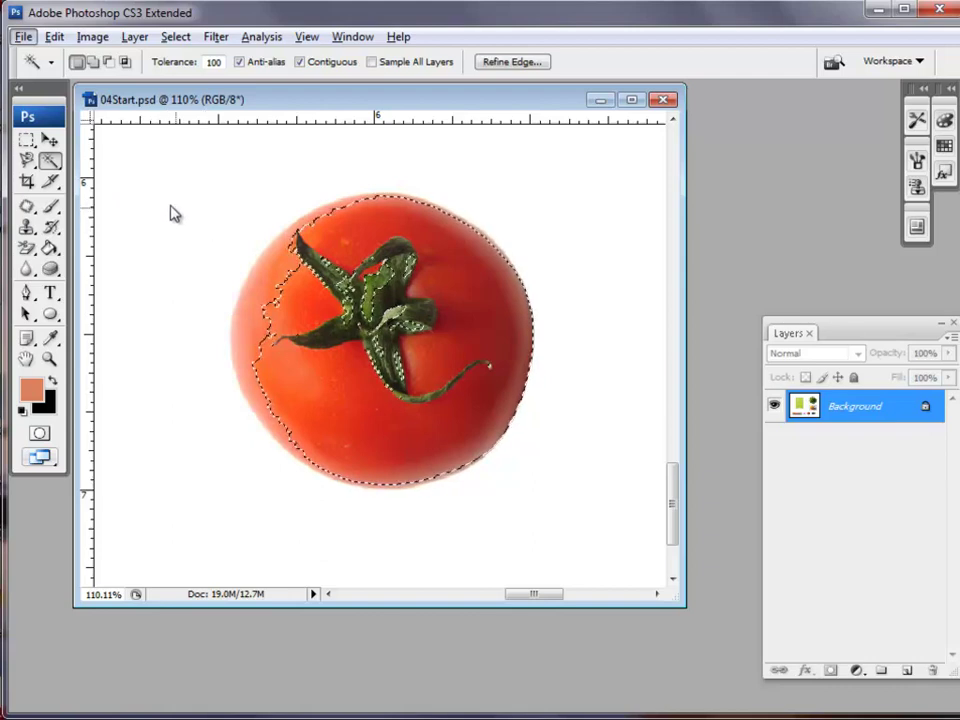
Add the tomato's lighter left side and the unselected parts of its green stem to the Magic Wand selection.
key(shift)
key(shift)
shift+click(268, 275)
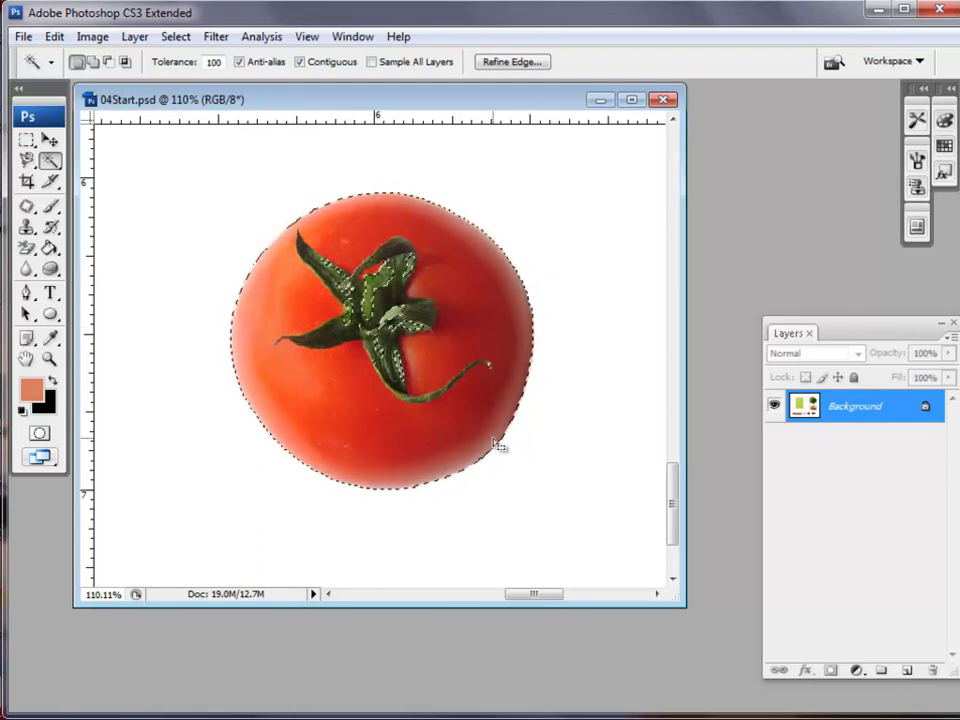
shift+click(378, 288)
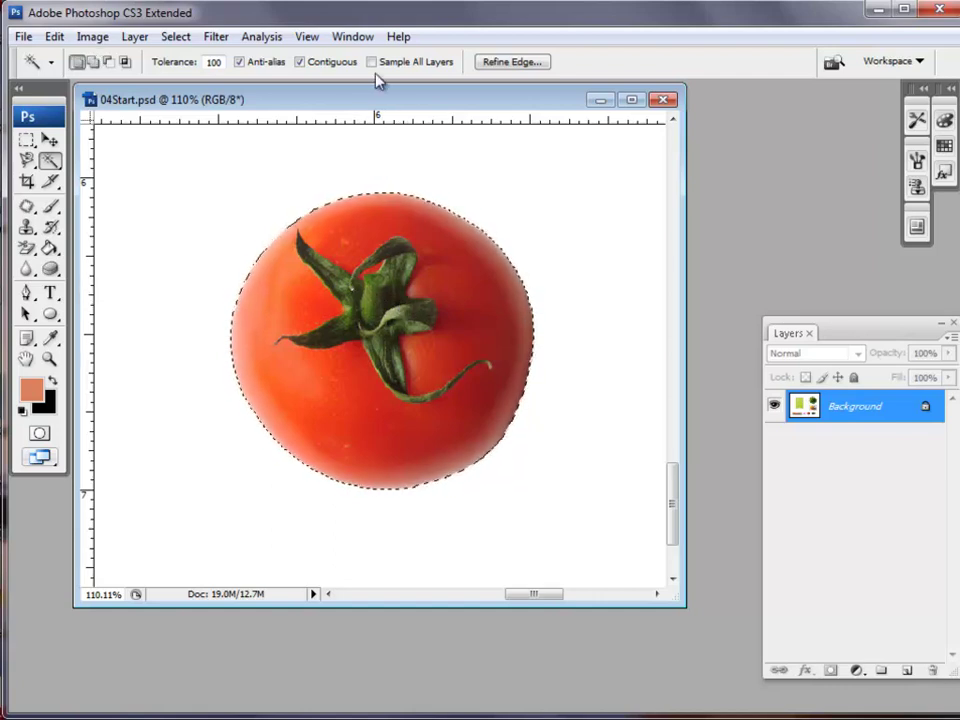
Examine the tomato's stem and selection outline at 200% and 300% magnification for areas missing from the selection.
click(303, 36)
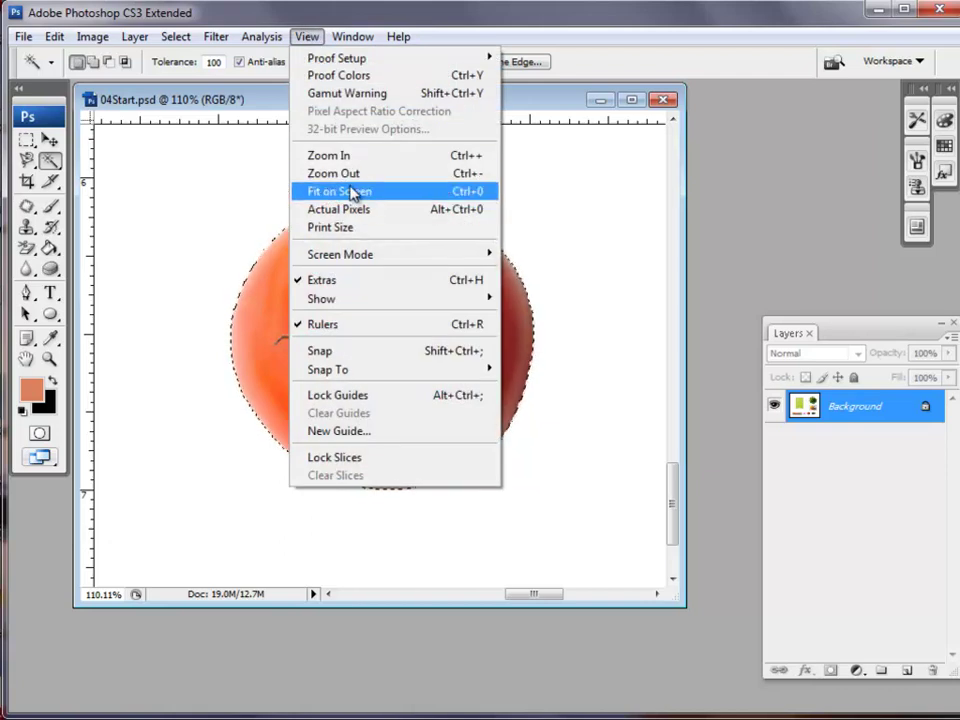
click(340, 156)
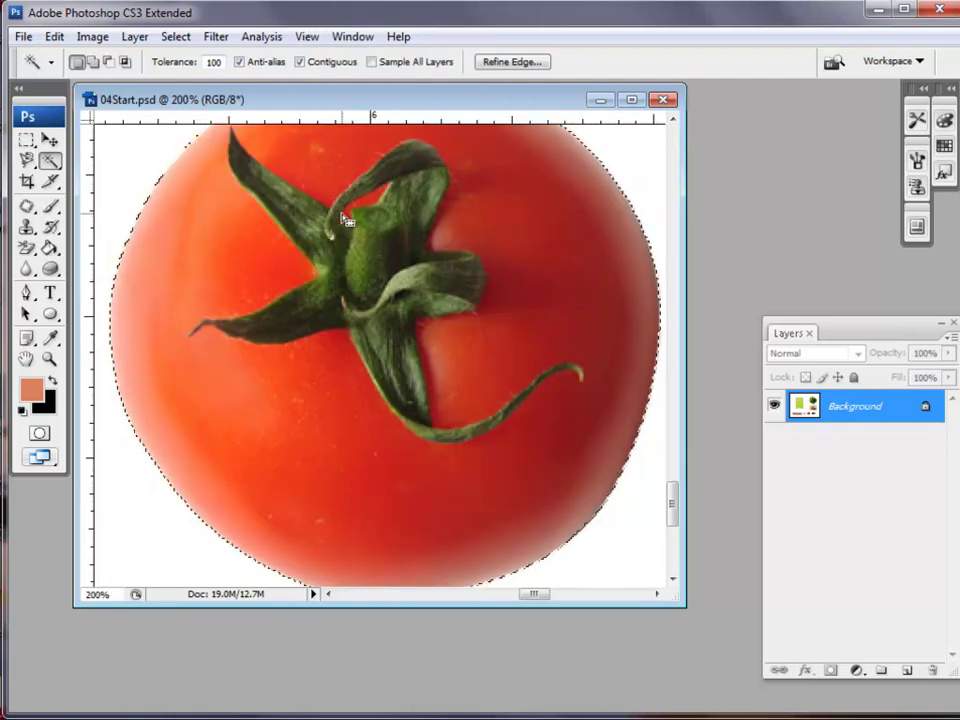
key(shift)
click(310, 37)
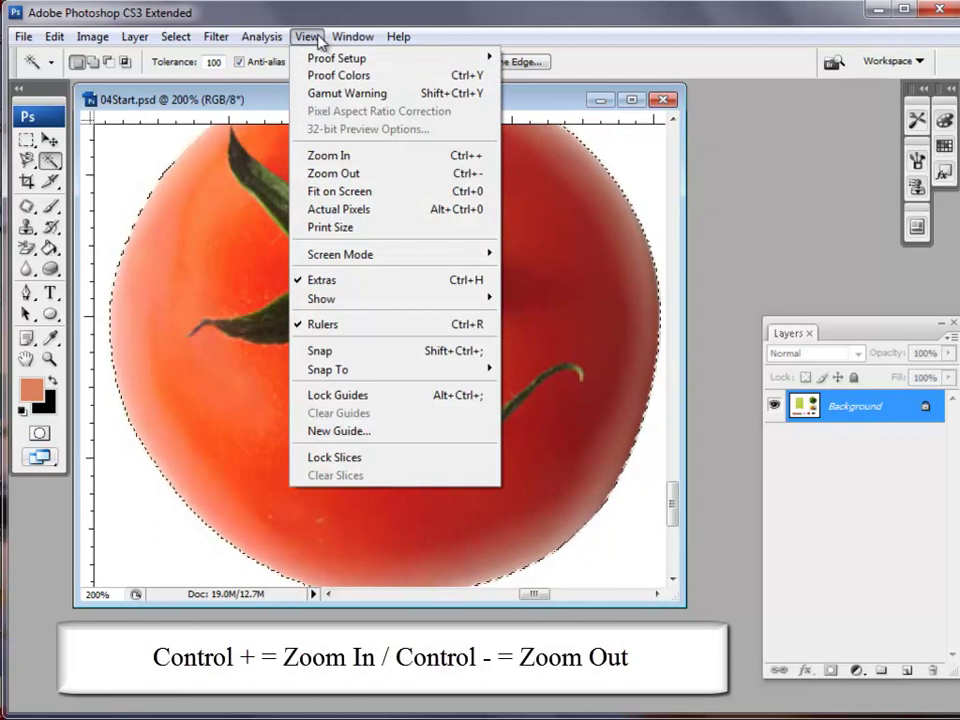
mouse_move(342, 42)
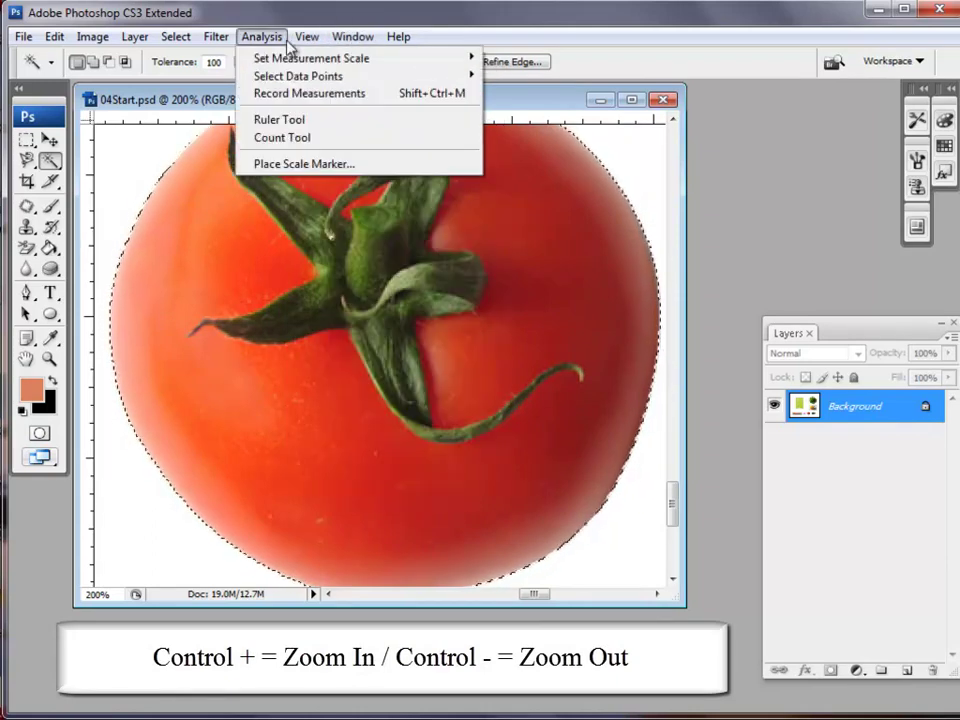
mouse_move(306, 40)
click(344, 156)
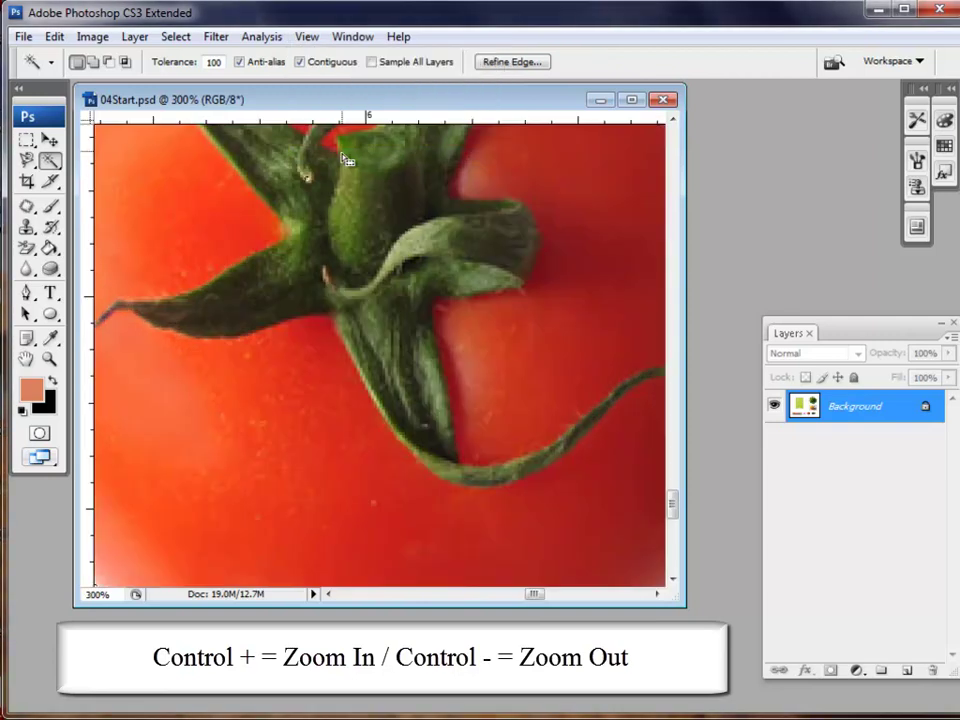
key(shift)
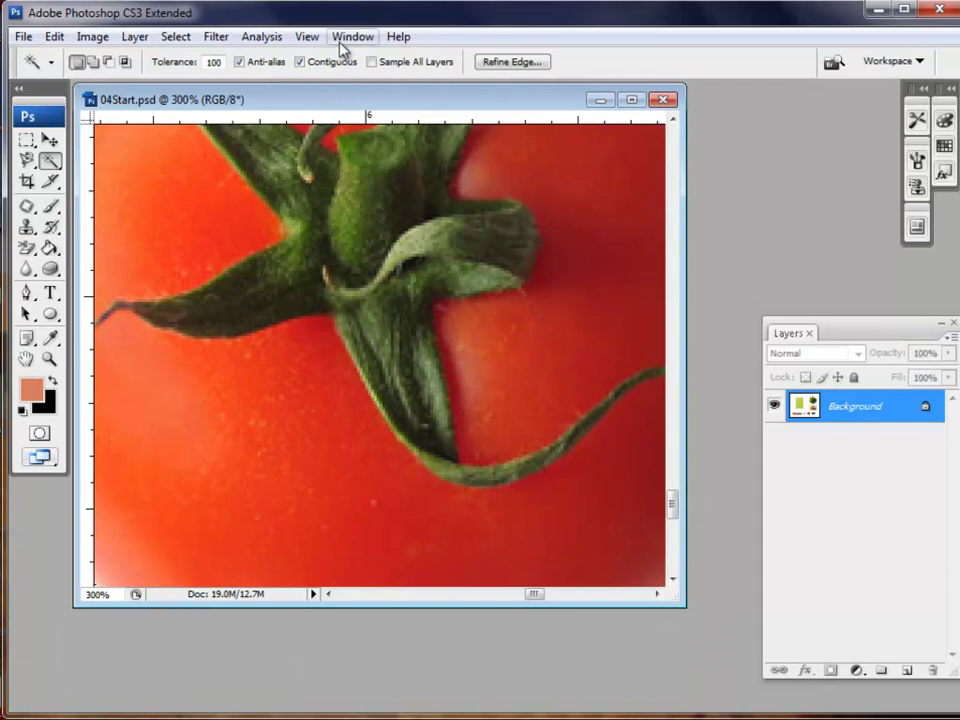
key(ctrl+plus)
key(ctrl+minus)
key(ctrl+minus)
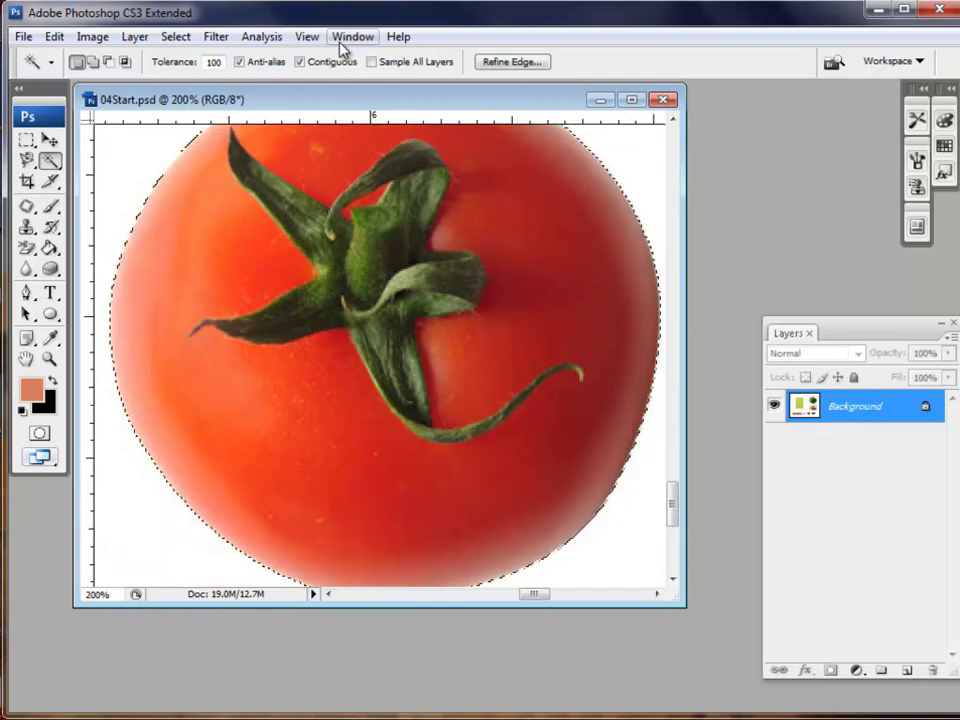
key(ctrl+minus)
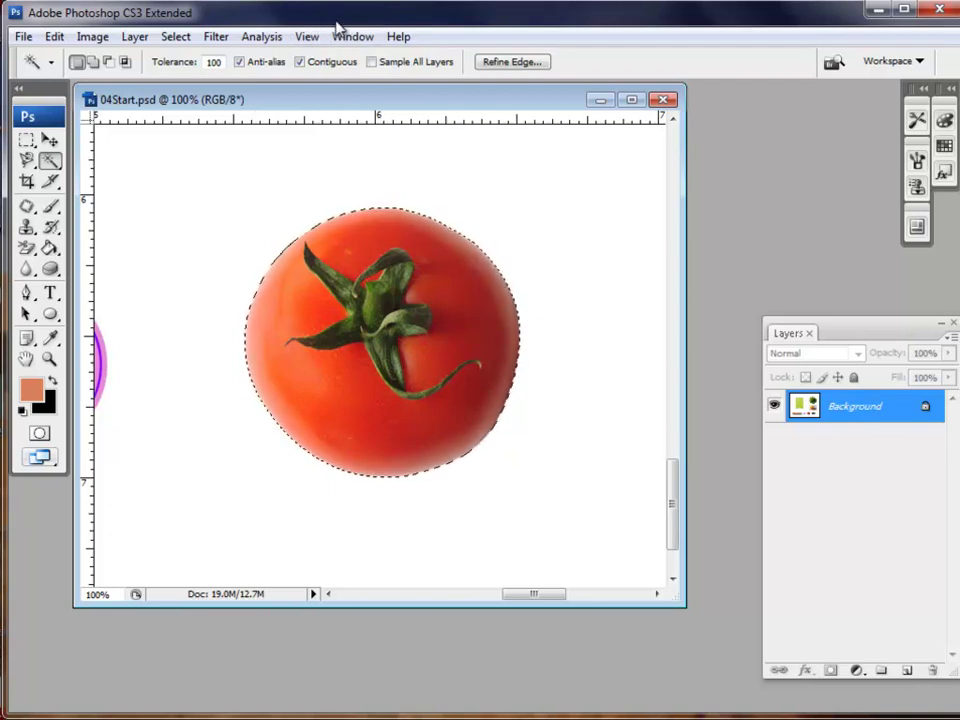
Move the selected tomato onto the left edge of the green cutting board with the Move tool.
click(307, 36)
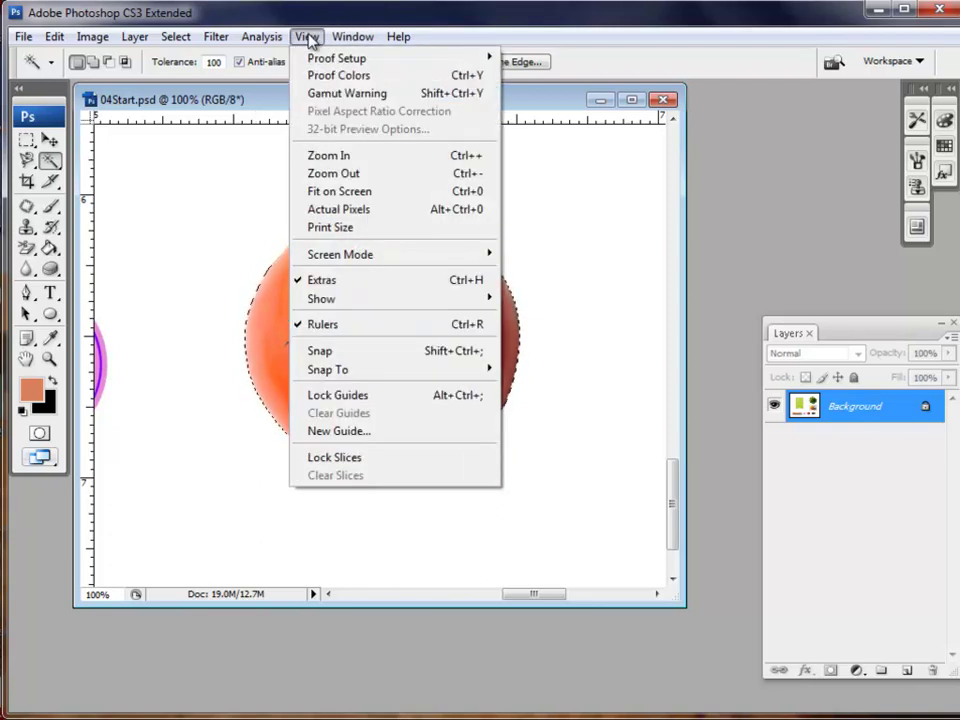
click(342, 173)
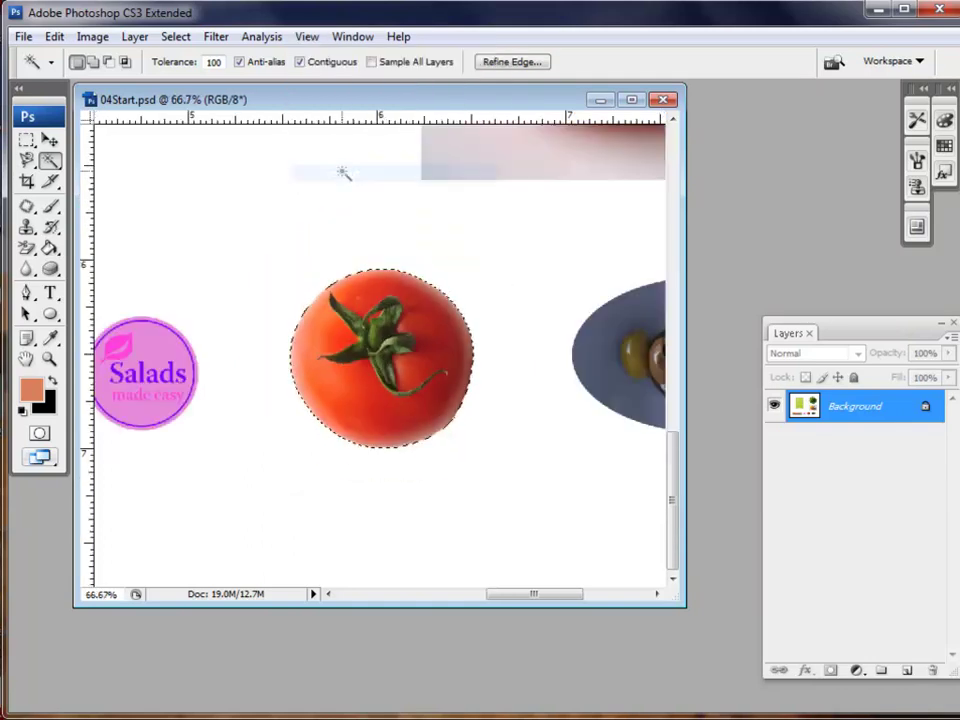
key(ctrl+minus)
key(ctrl+minus)
key(ctrl+minus)
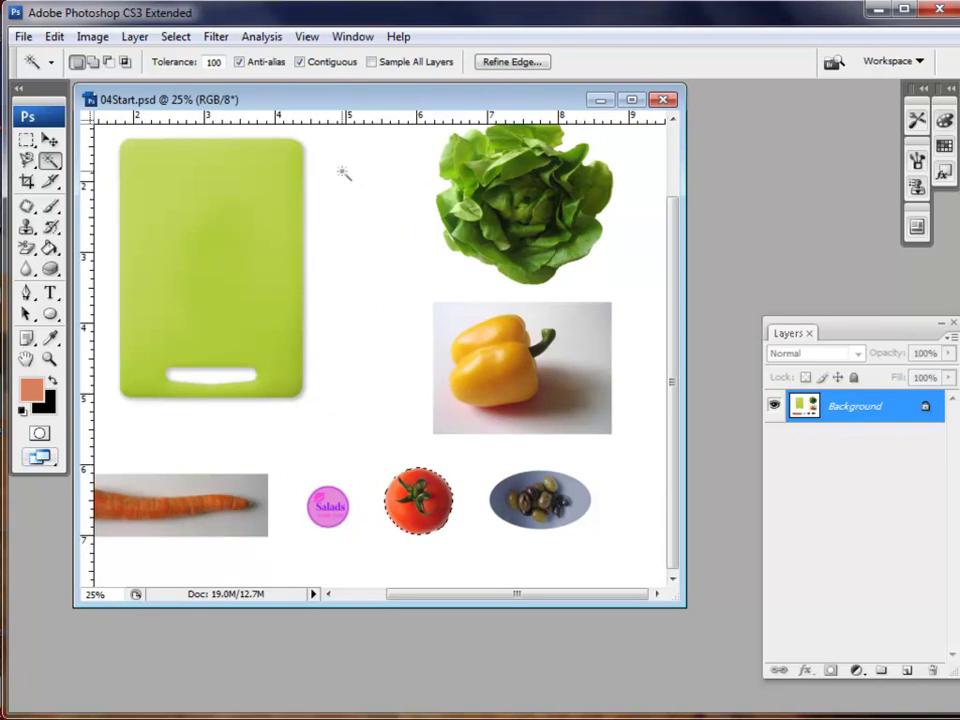
click(49, 141)
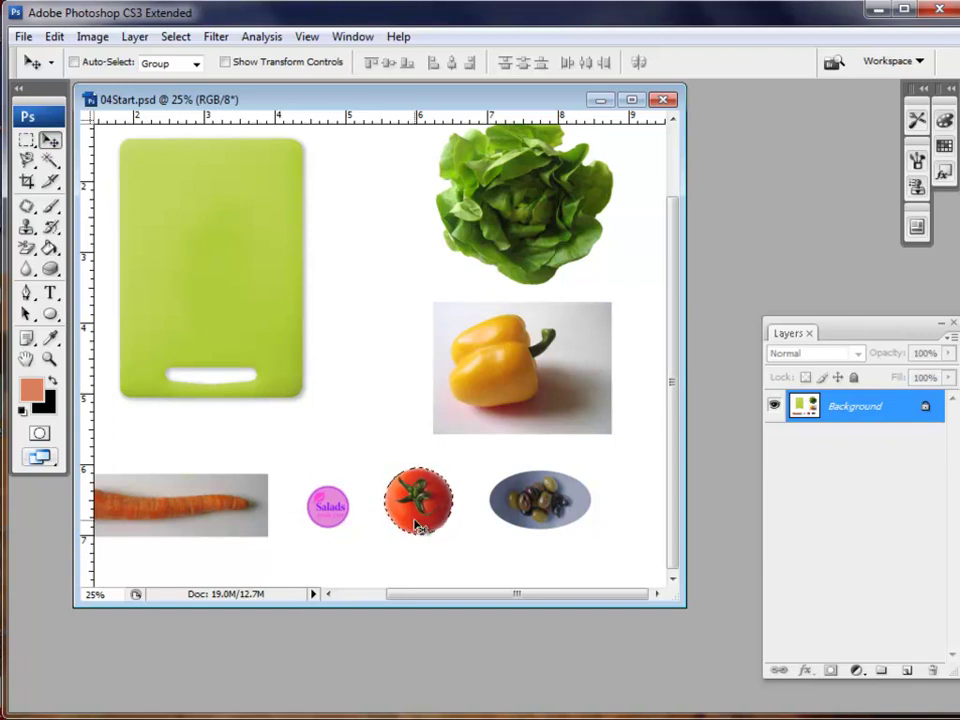
drag(414, 521, 127, 364)
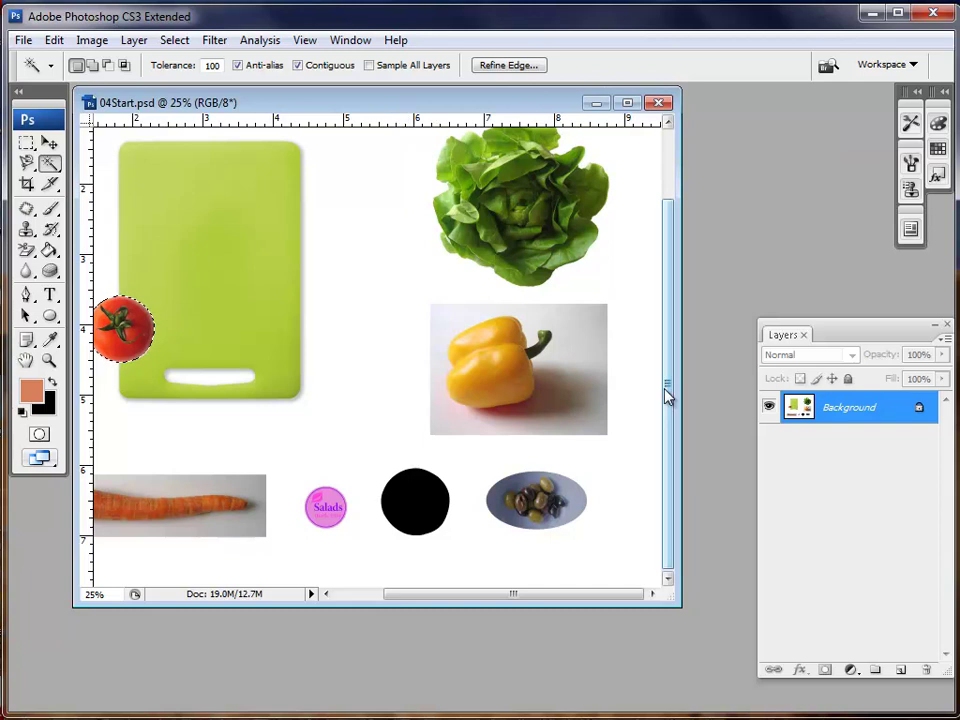
Set the Rectangular Marquee style to Normal and select a rectangle enclosing the whole lettuce.
drag(666, 388, 617, 326)
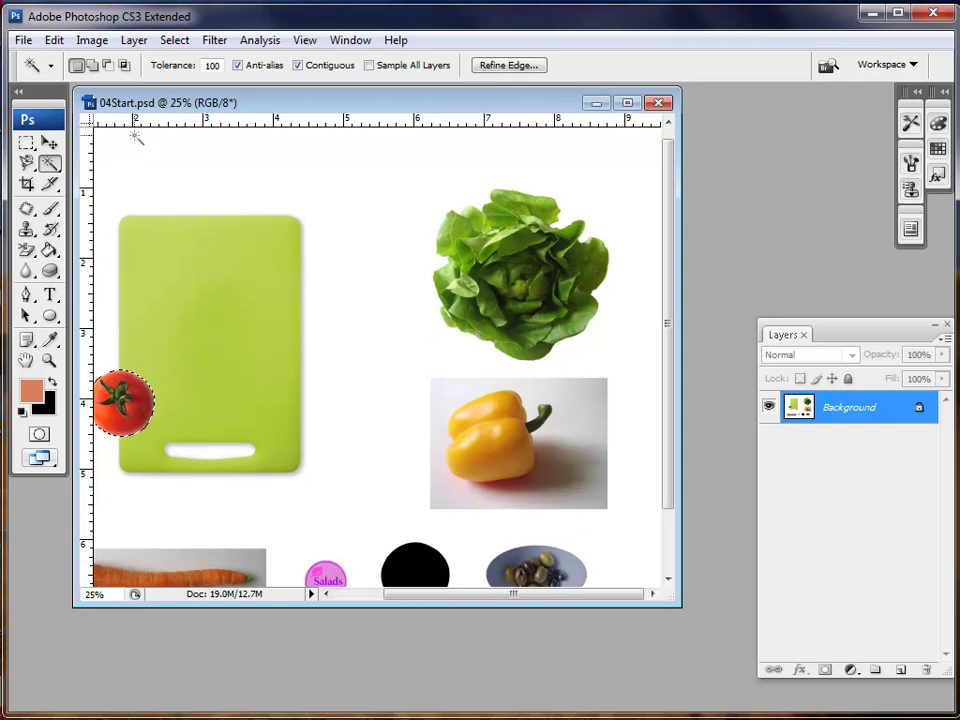
click(27, 146)
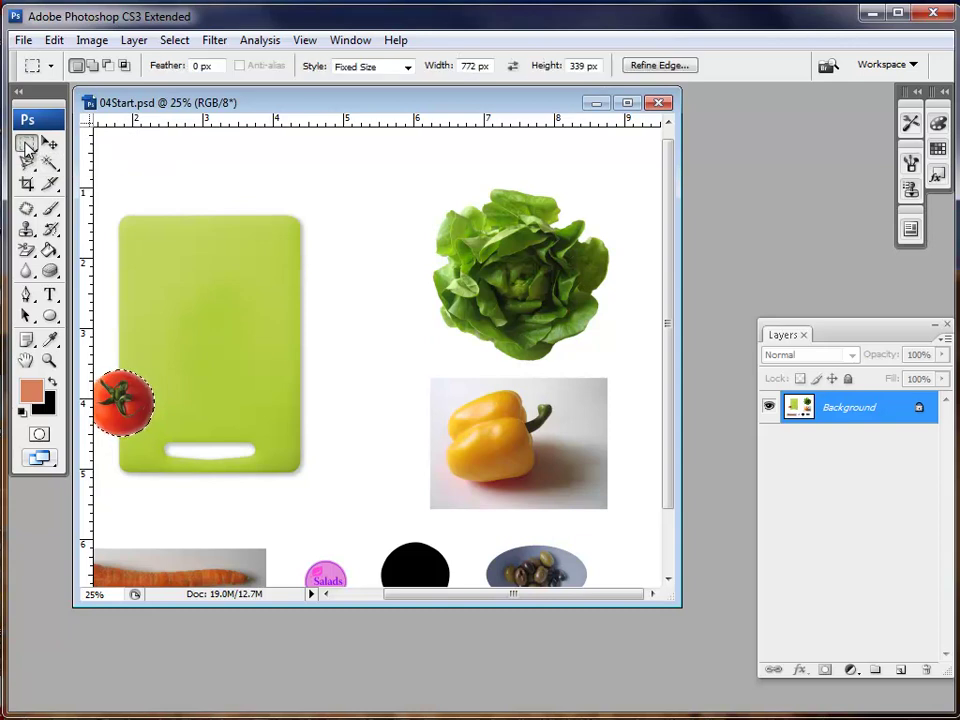
click(408, 169)
click(408, 67)
click(390, 83)
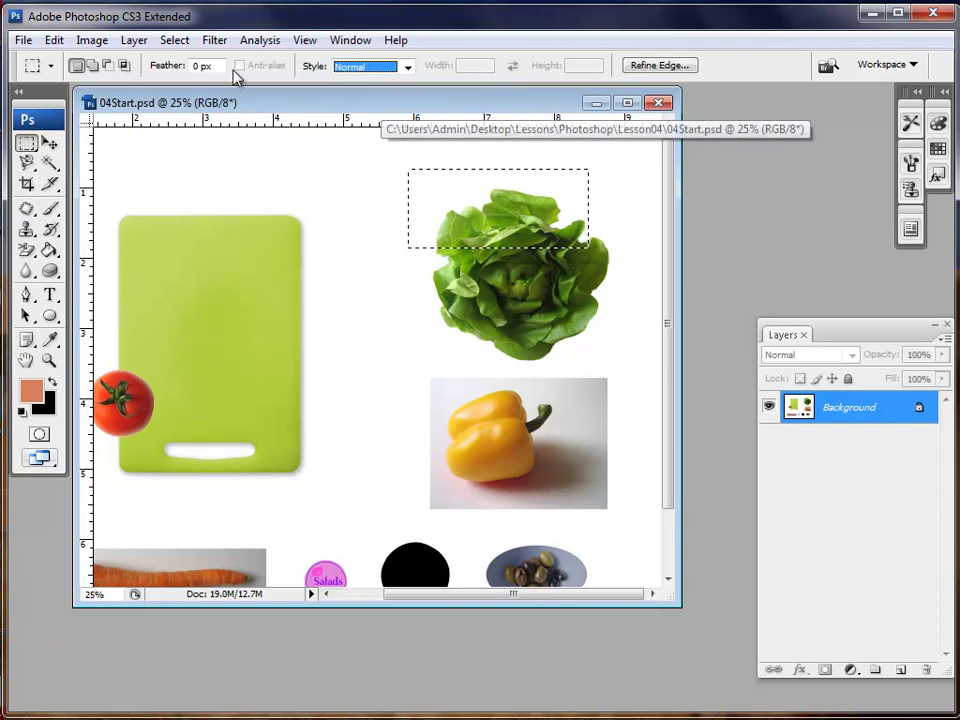
click(381, 187)
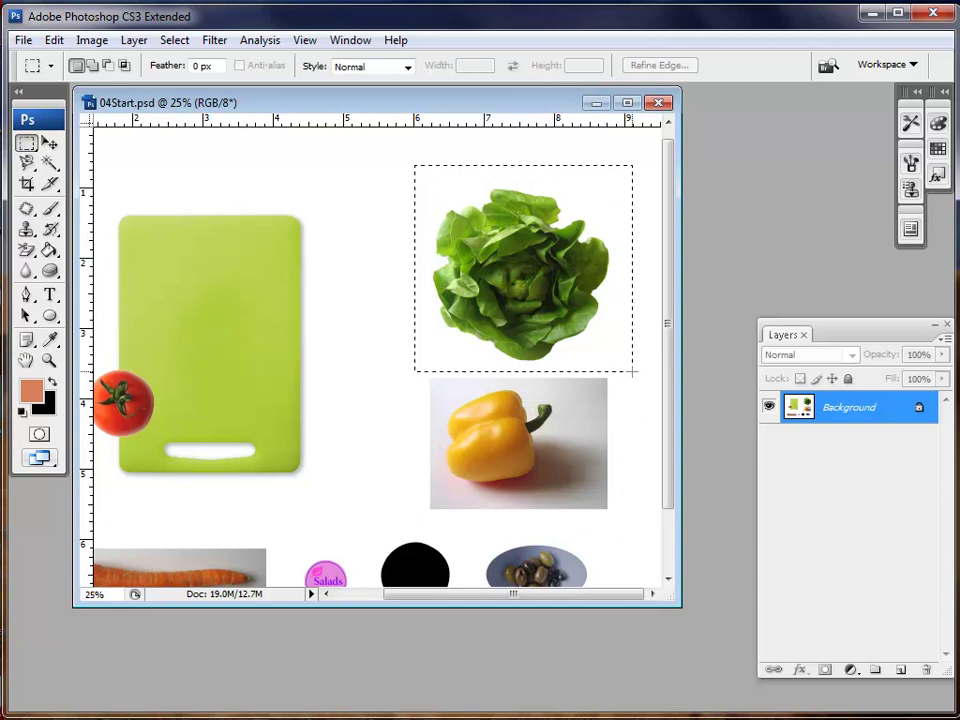
drag(632, 371, 632, 372)
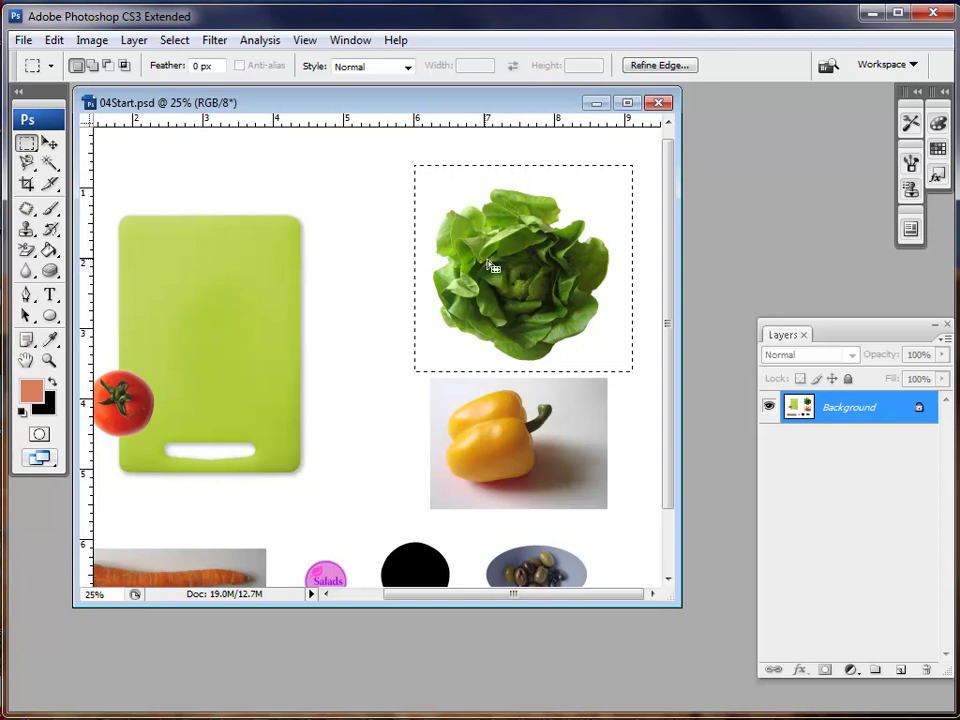
Subtract the white background around the lettuce from the selection using the Magic Wand at tolerance 32.
click(53, 168)
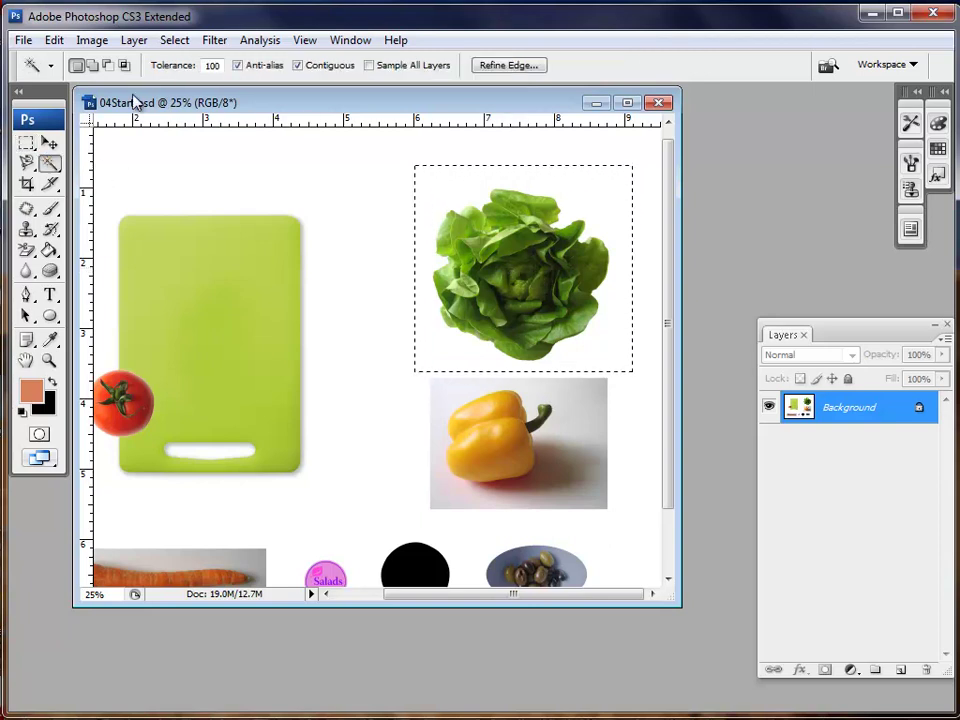
double_click(212, 64)
text(32)
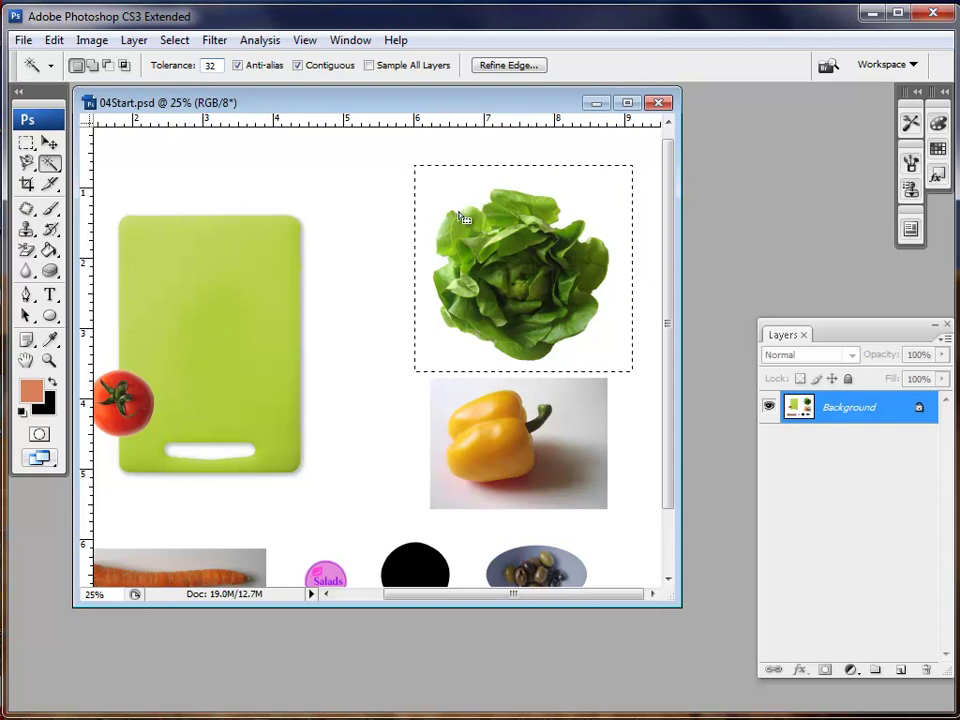
key(alt)
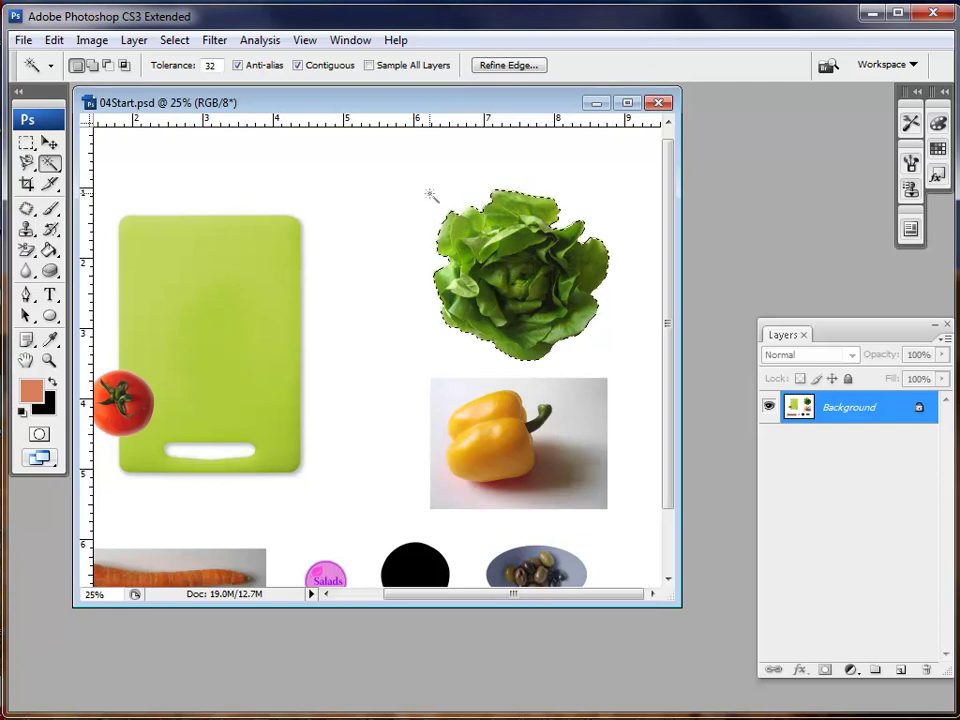
Move the selected lettuce over the upper-left corner of the green cutting board with the Move tool.
click(49, 143)
drag(514, 279, 115, 236)
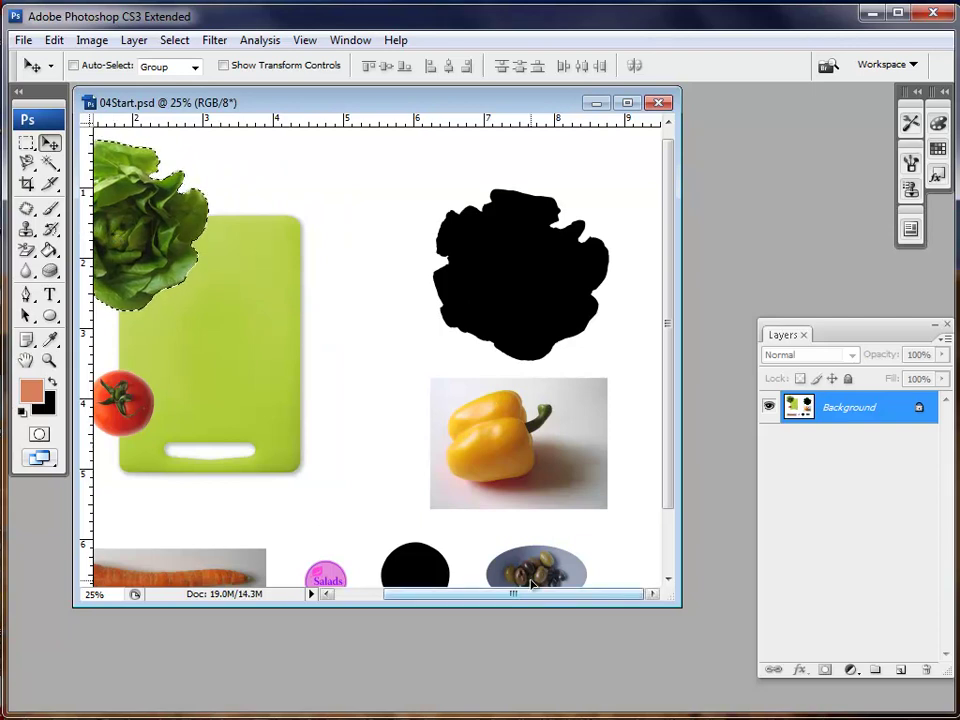
drag(536, 594, 489, 597)
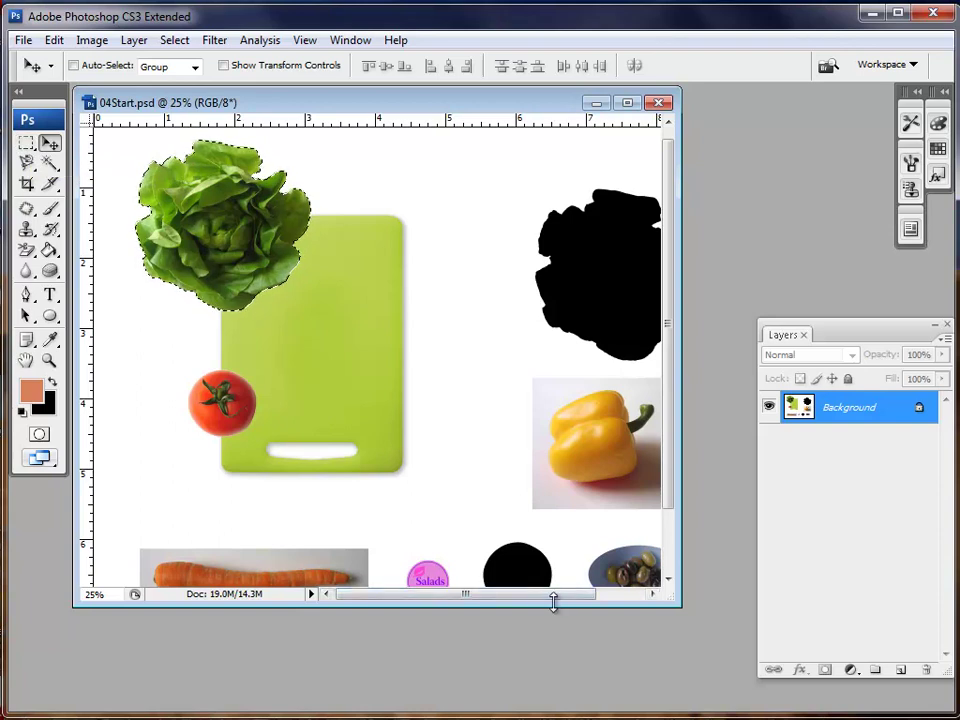
Enlarge the document window until the whole canvas shows and deselect the lettuce.
drag(553, 600, 554, 681)
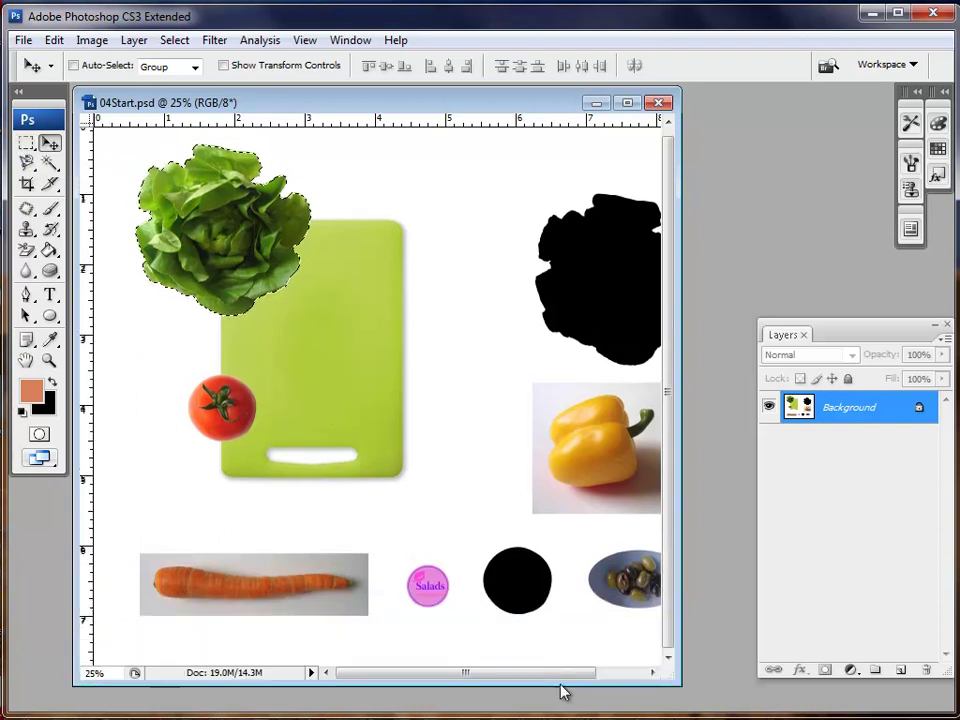
drag(681, 579, 746, 576)
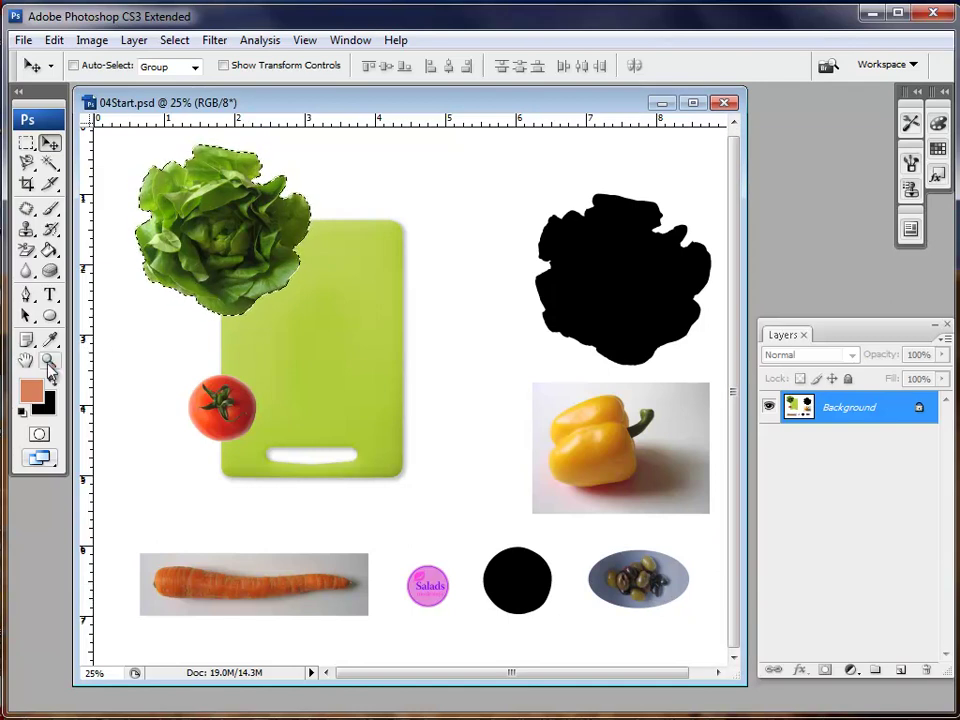
click(174, 41)
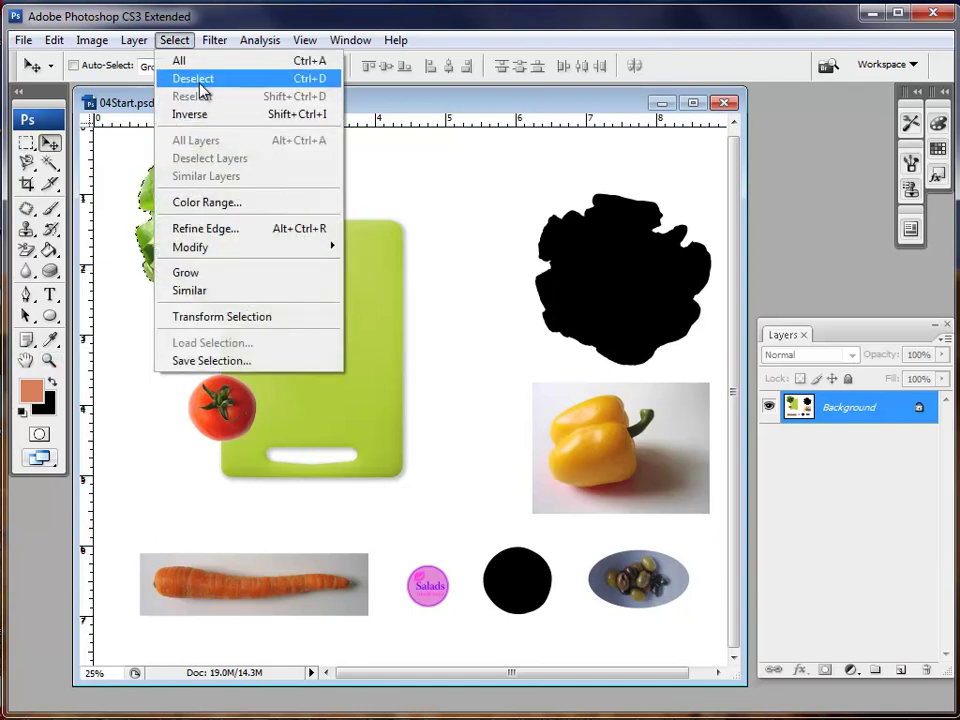
click(201, 82)
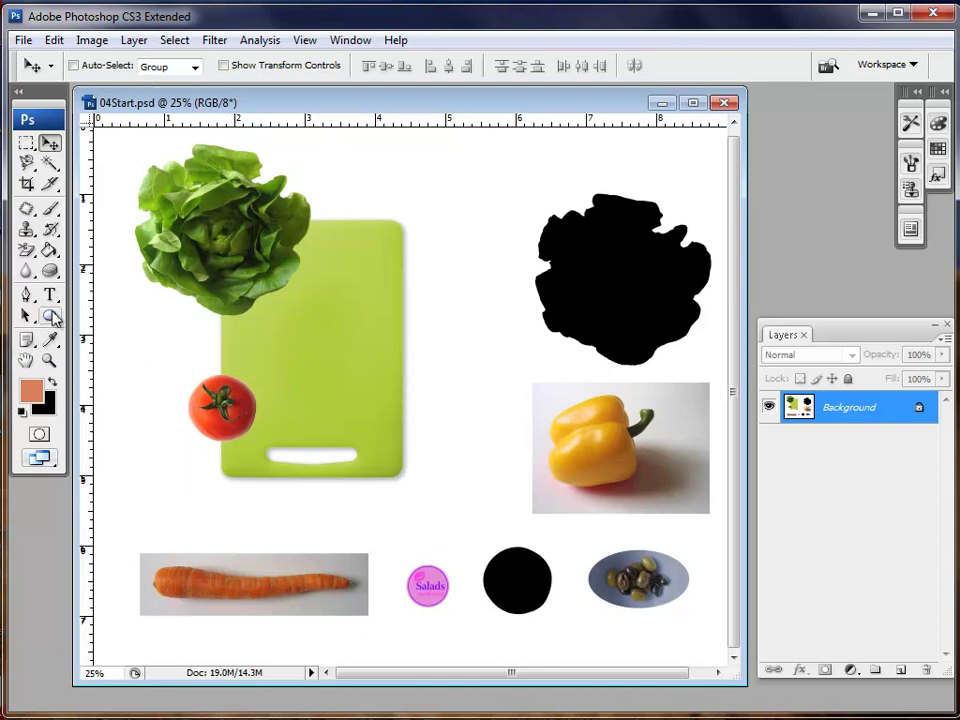
Select the oval dish of olives with the Elliptical Marquee tool, repositioning and resizing the ellipse while drawing to fit the dish's edge.
click(27, 145)
click(27, 145)
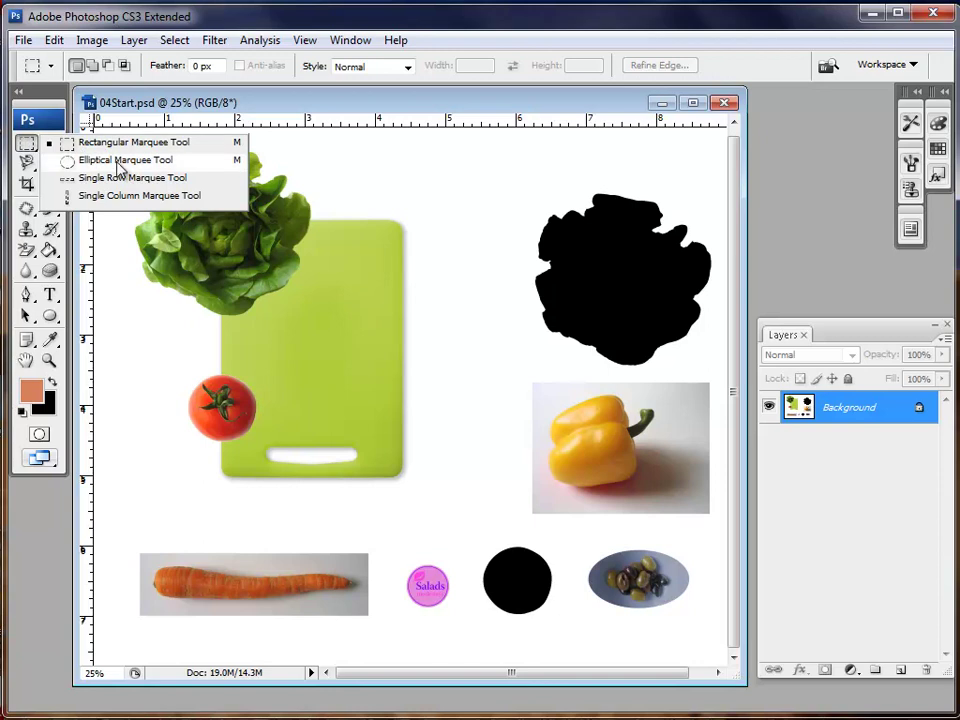
click(26, 145)
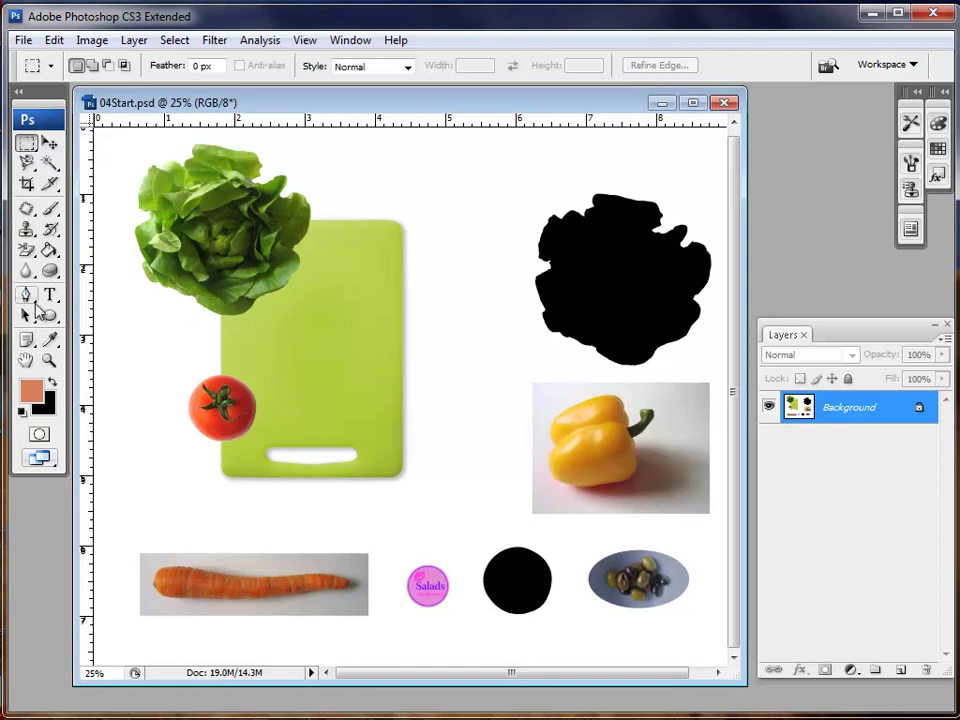
click(49, 361)
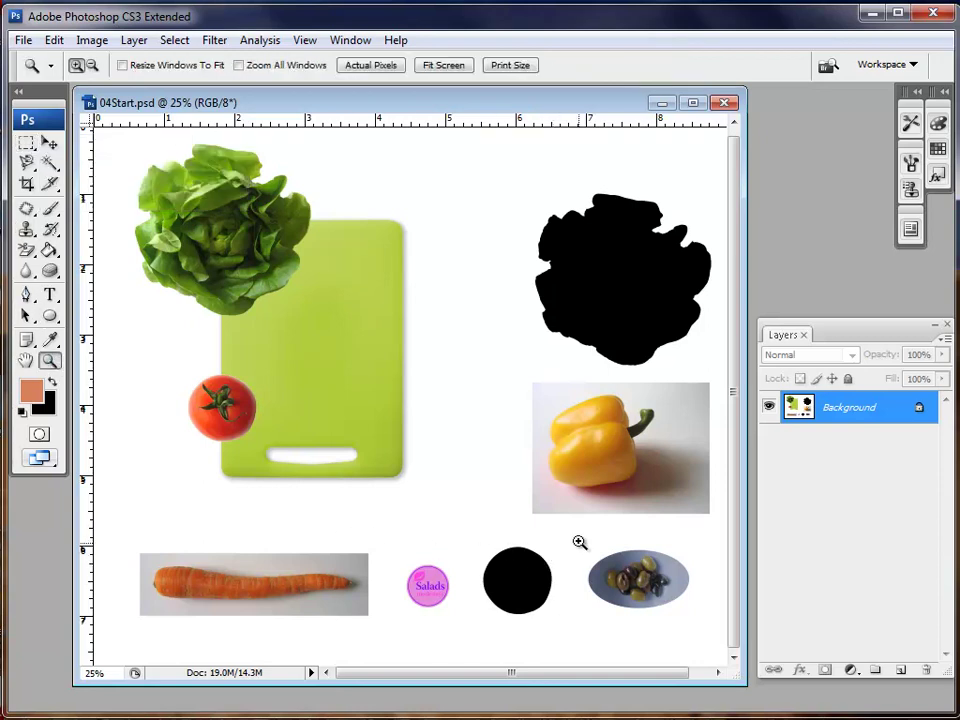
drag(575, 535, 710, 634)
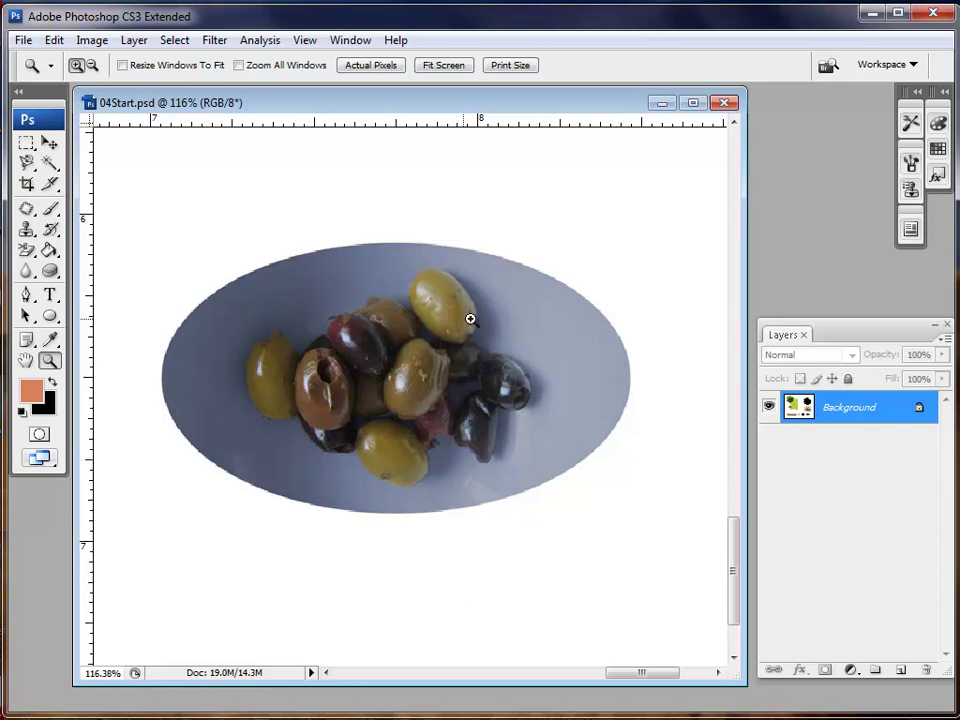
click(27, 145)
click(27, 145)
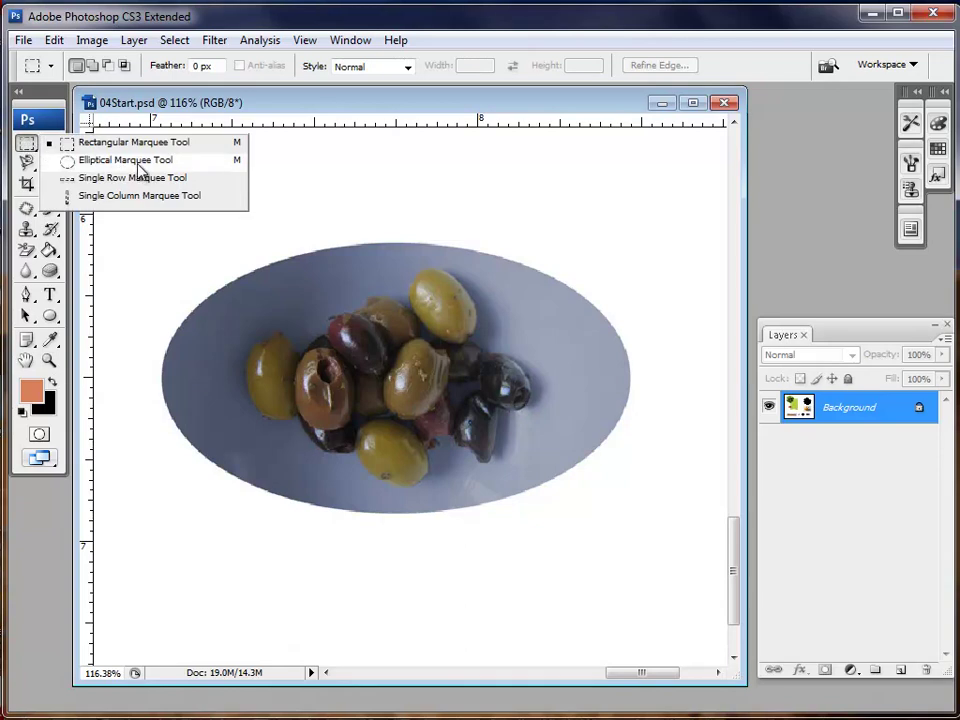
click(140, 168)
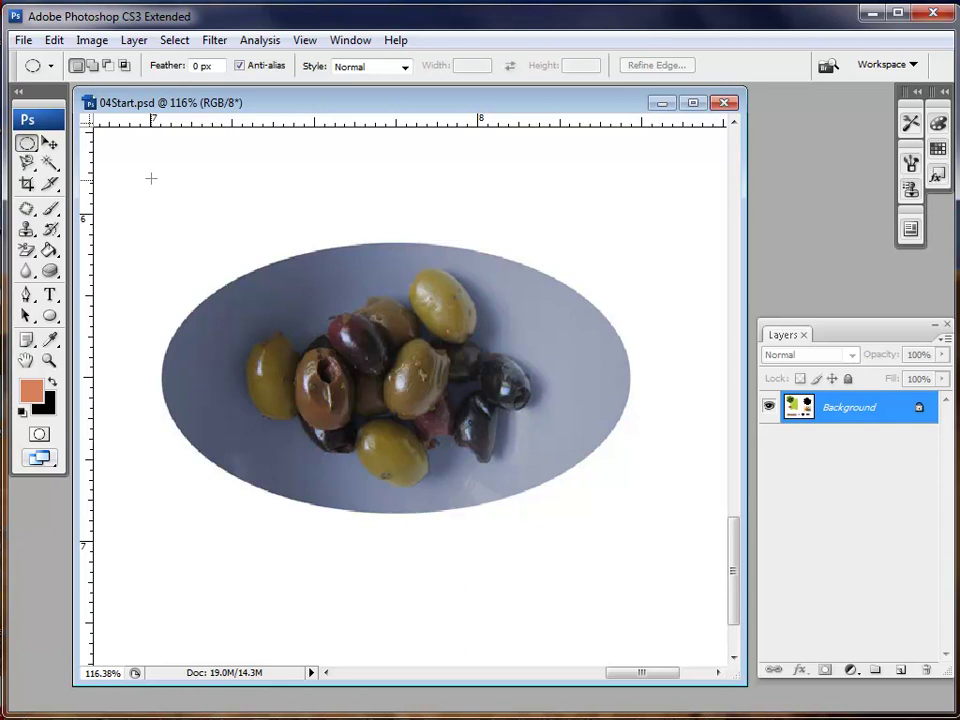
drag(267, 266, 377, 266)
drag(365, 373, 561, 225)
click(474, 253)
drag(333, 369, 667, 528)
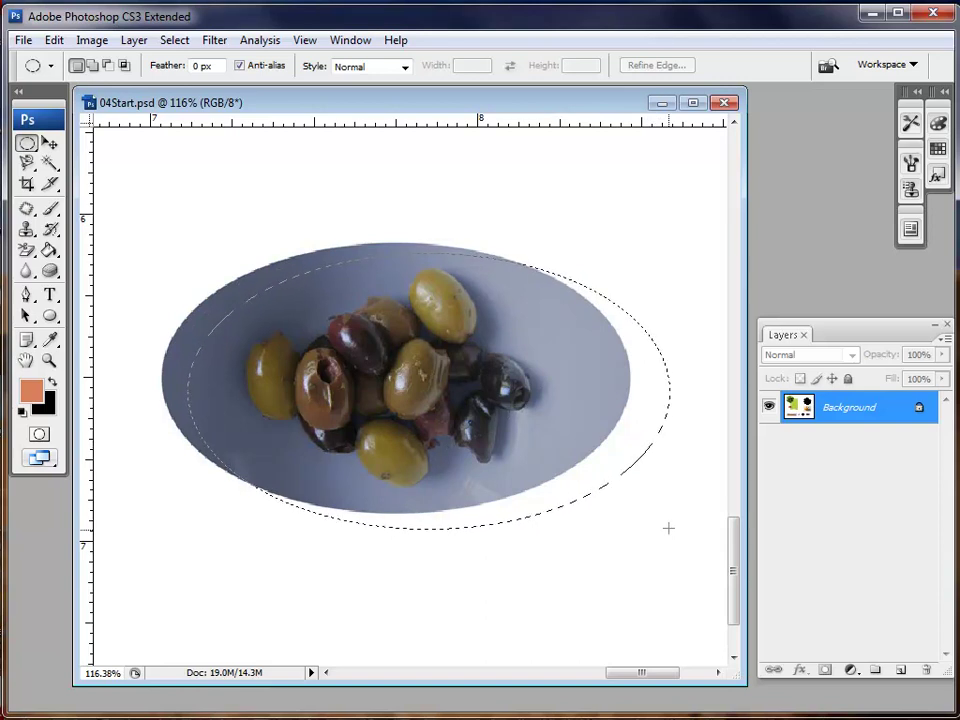
drag(668, 528, 662, 531)
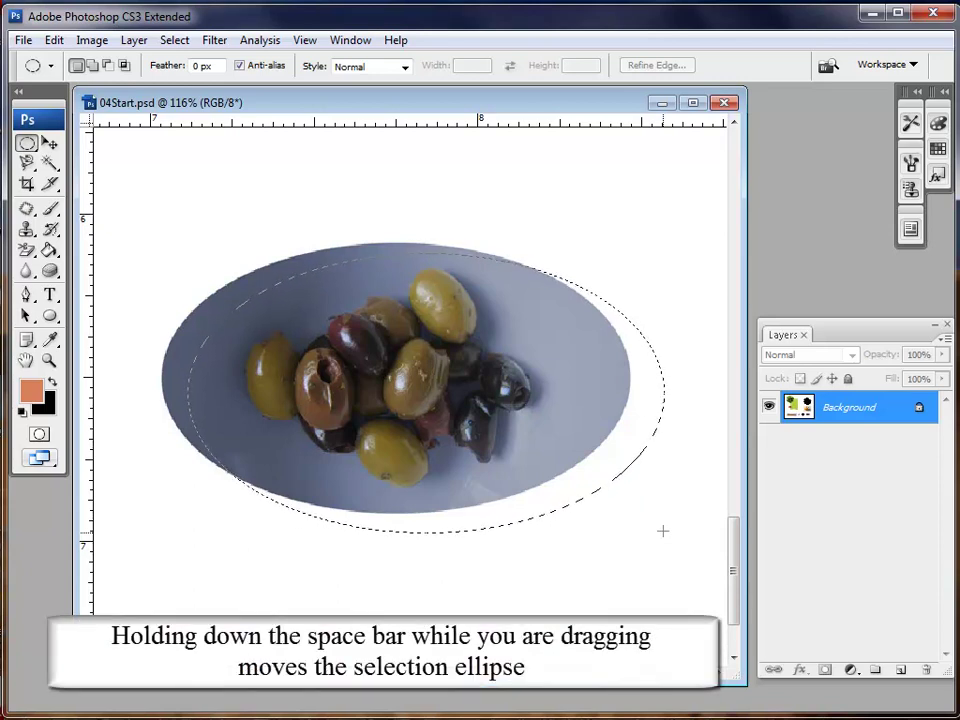
drag(662, 531, 636, 520)
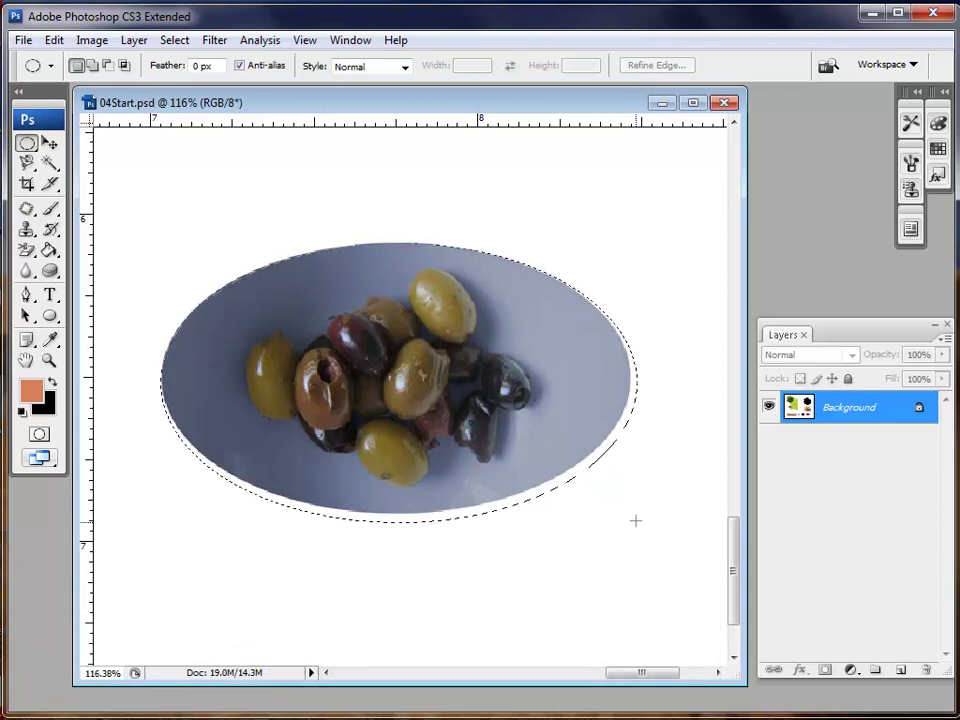
drag(636, 520, 629, 513)
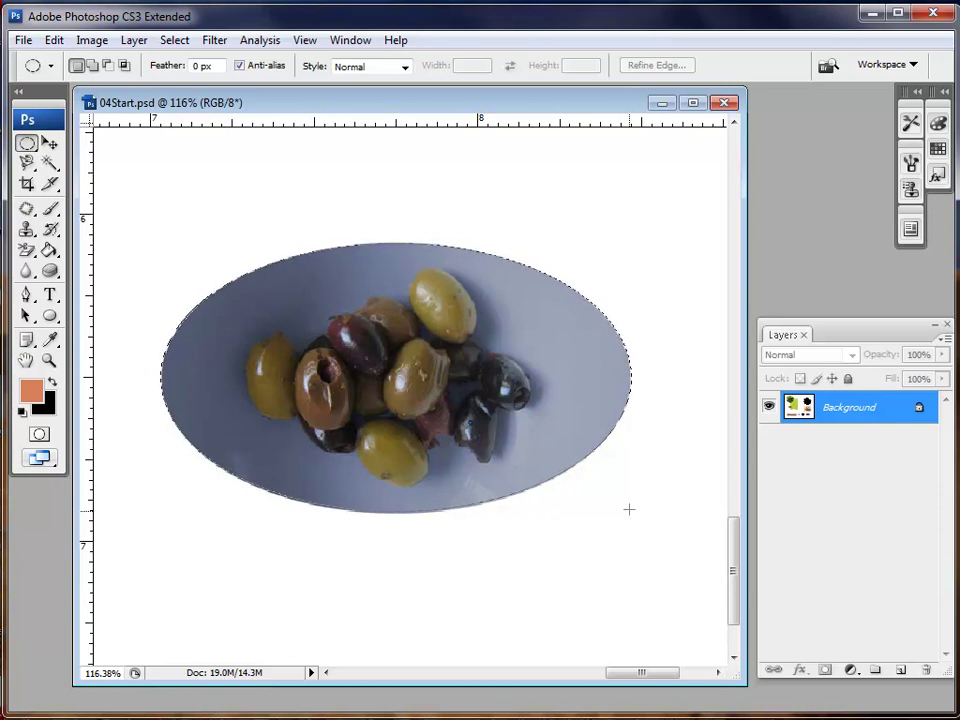
drag(630, 512, 628, 508)
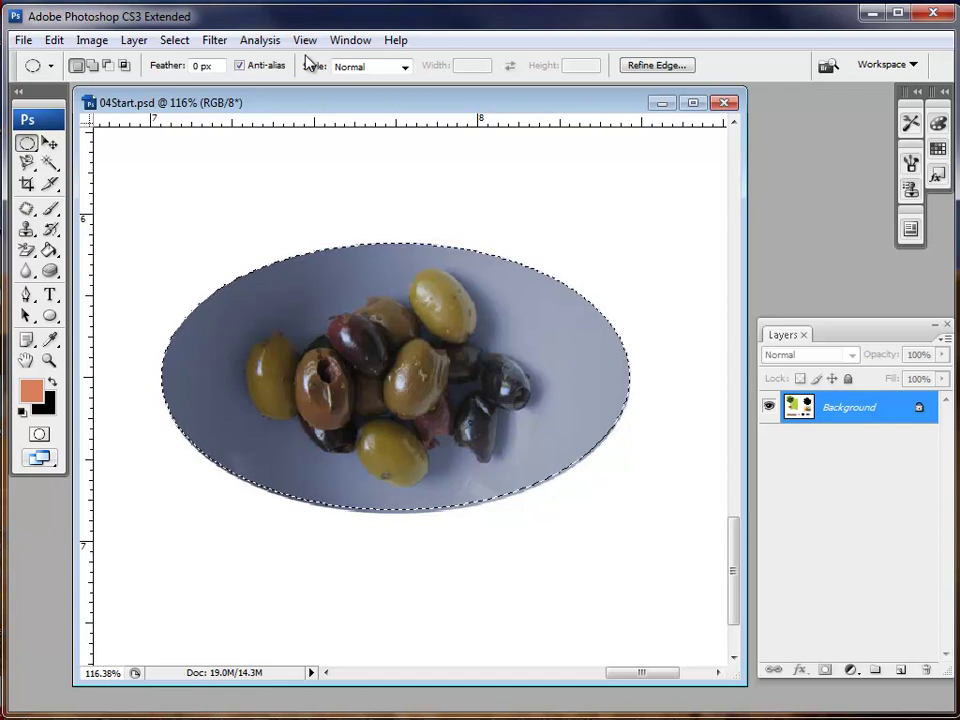
Move the selected dish of olives onto the right edge of the green cutting board, across from the tomato.
key(ctrl+minus)
key(ctrl+minus)
key(ctrl+minus)
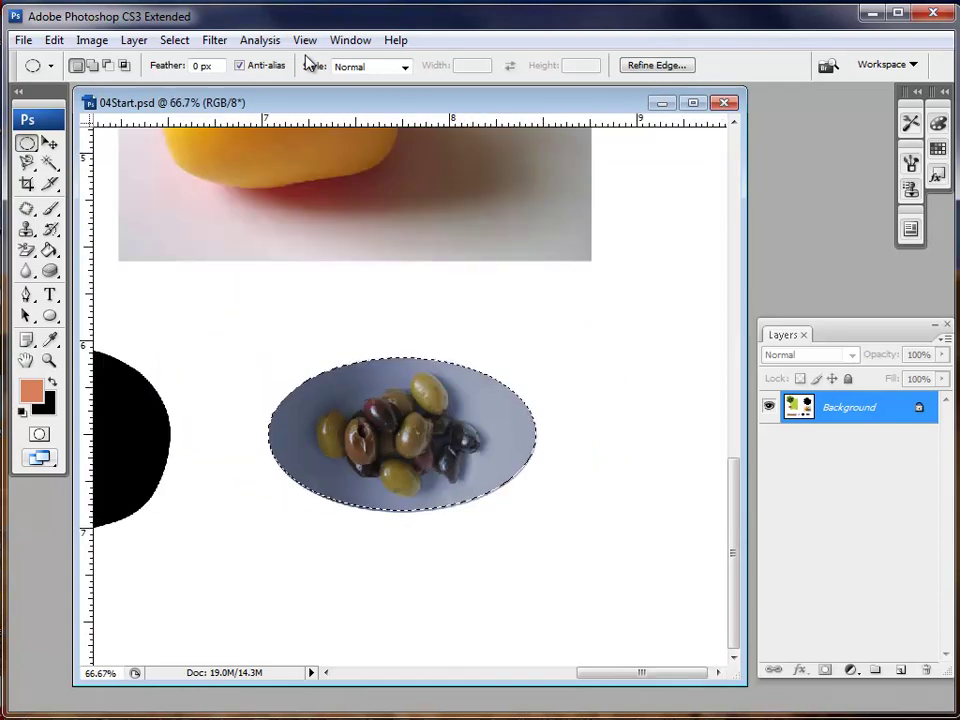
key(ctrl+minus)
key(ctrl+minus)
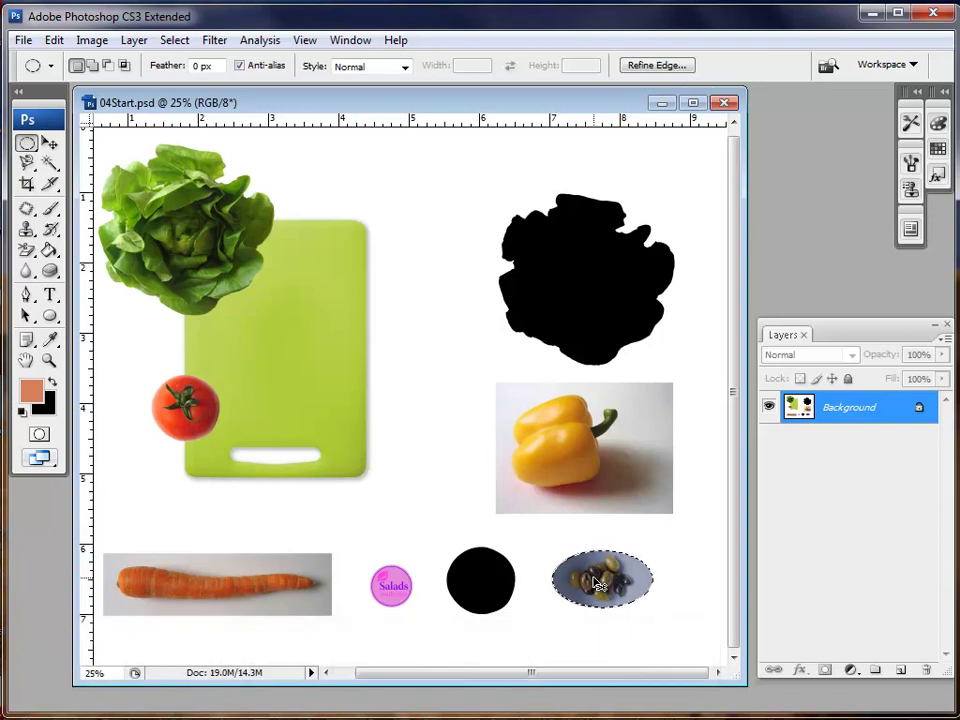
drag(593, 577, 347, 415)
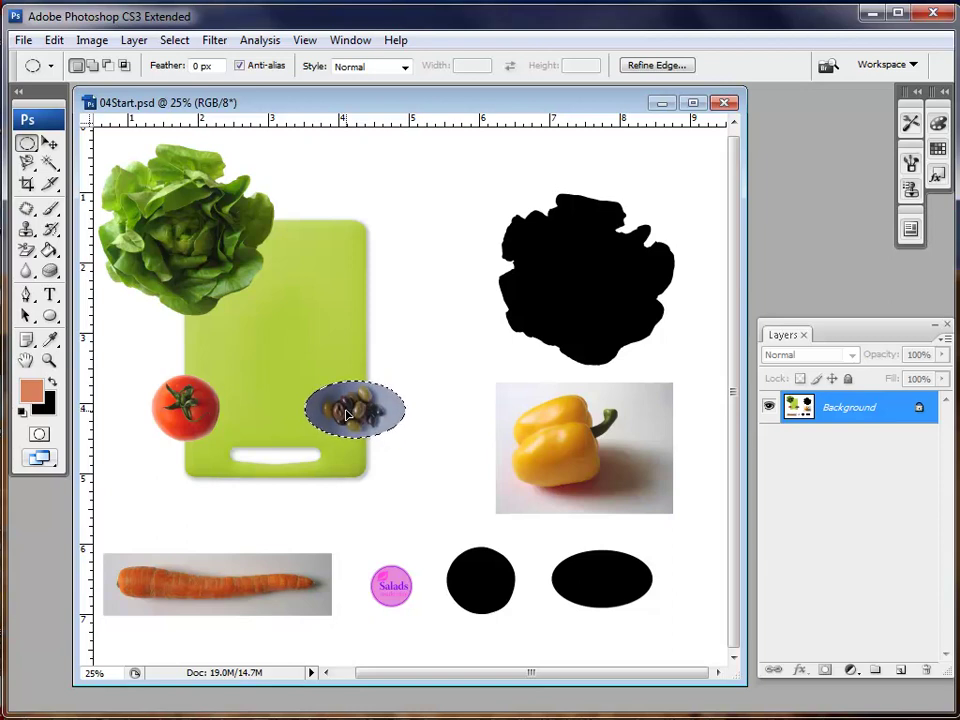
Nudge the selected olives in small increments to the right, down and back to the left on the cutting board.
key(Right)
key(Right)
key(Right)
key(Down)
key(Down)
key(Down)
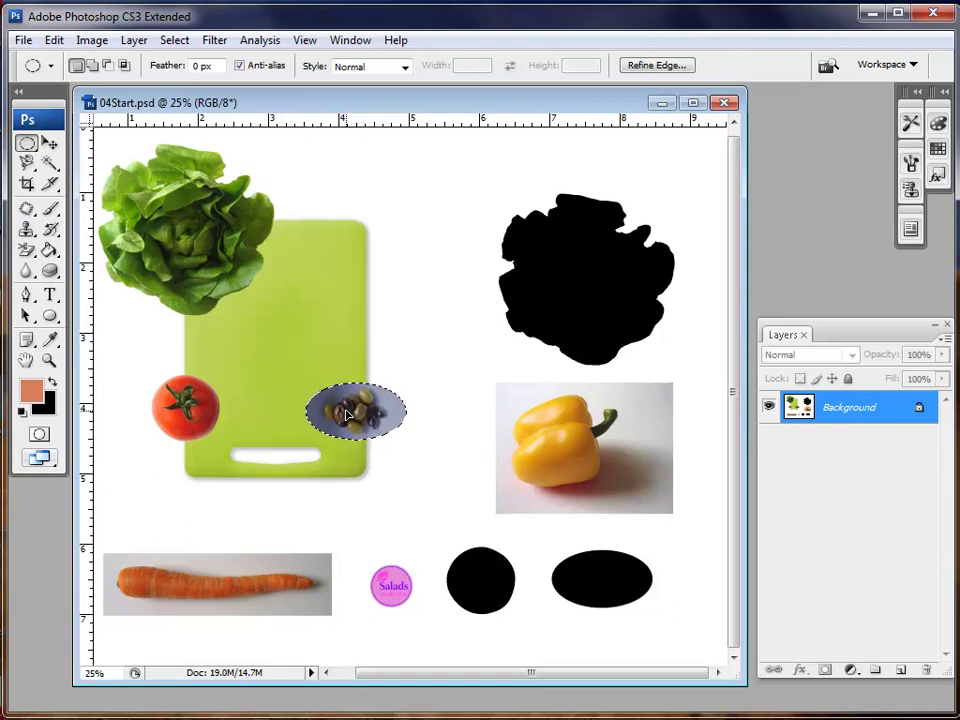
key(Left)
key(Left)
key(Left)
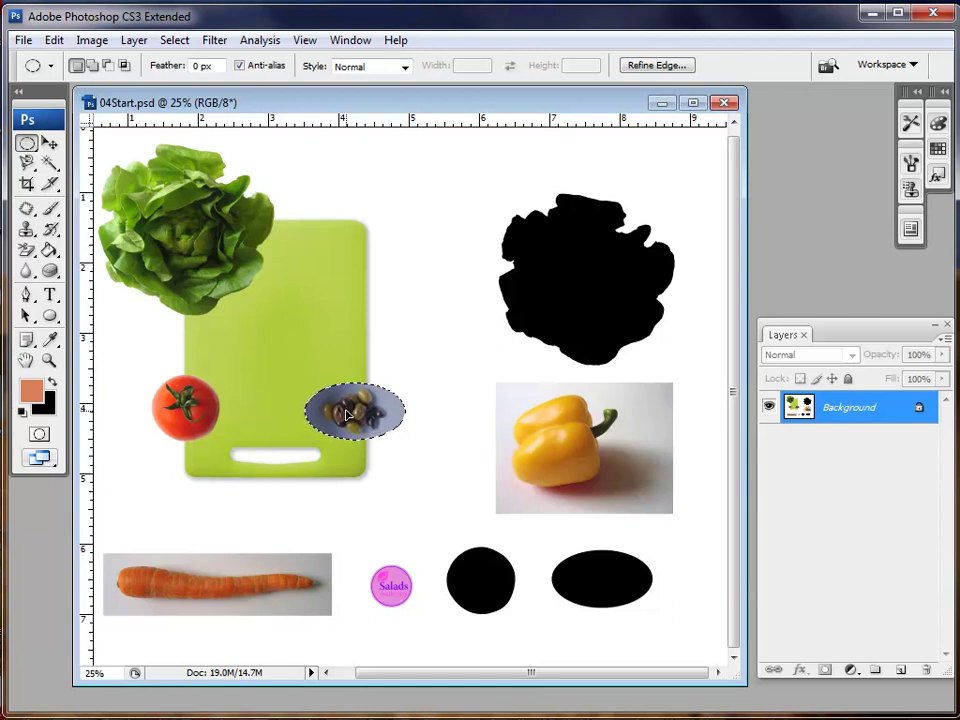
key(Left)
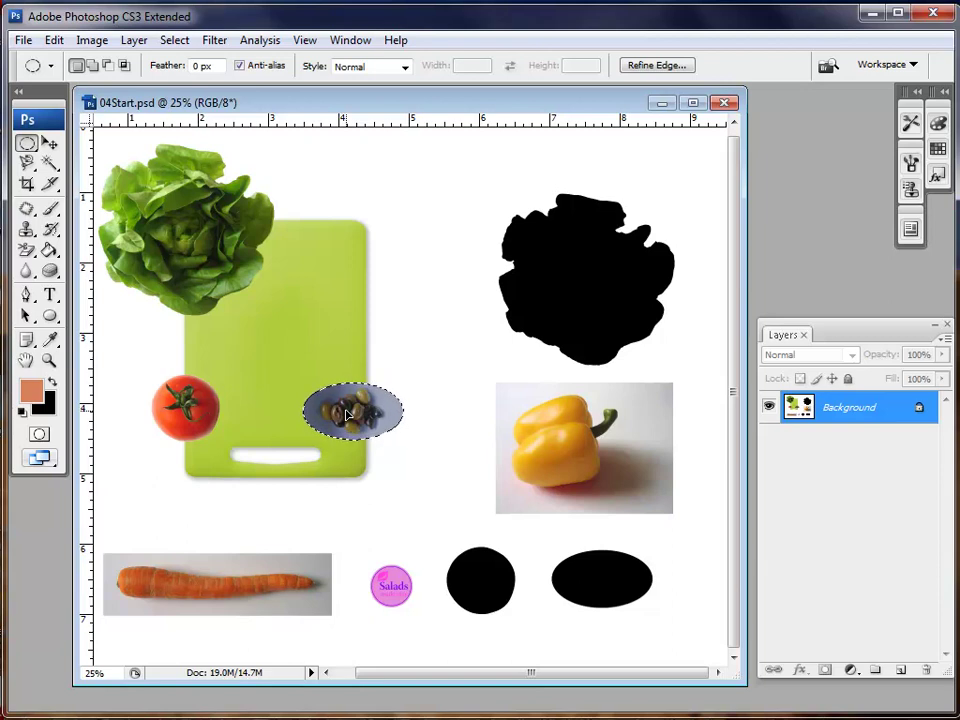
Nudge the olives up and down in larger increments and undo their move off the original spot.
key(shift)
key(shift+Up)
key(shift+Up)
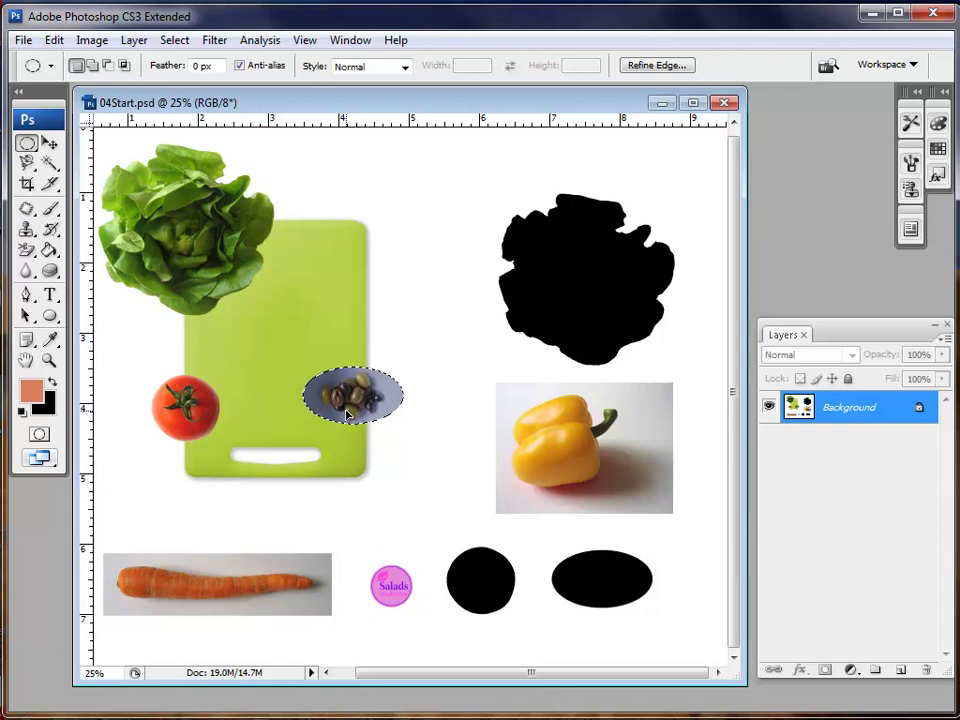
key(shift+Down)
key(shift+Down)
key(shift+Down)
key(shift+Down)
key(shift+Down)
key(shift+Down)
key(shift+Up)
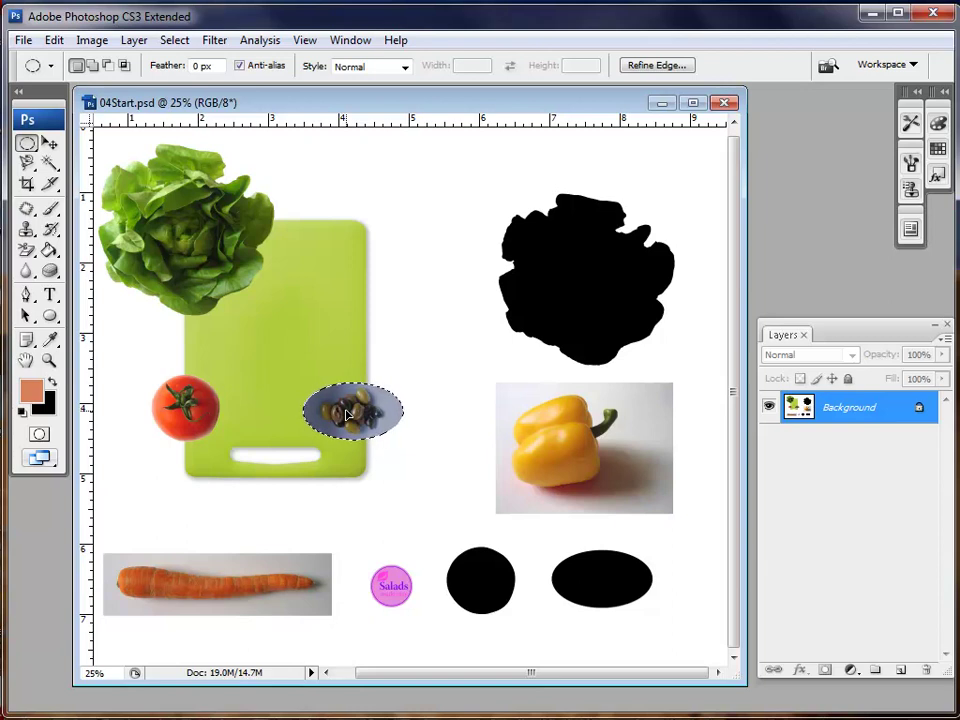
click(54, 40)
click(93, 97)
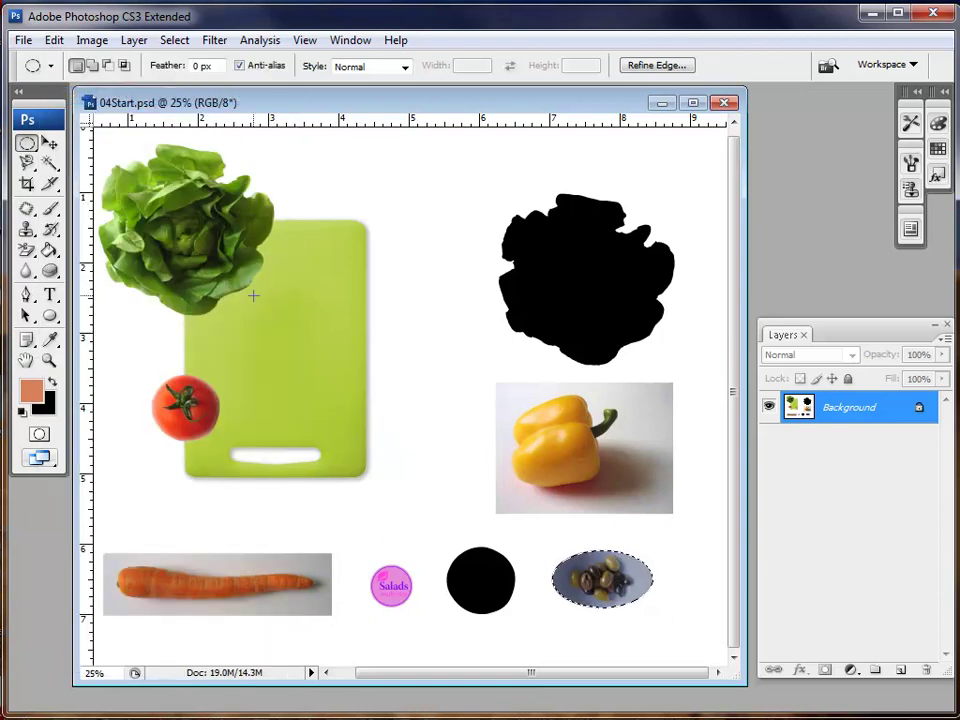
Place a duplicate of the selected olives on the cutting board's right edge with the Move tool, keeping the original in place.
key(alt)
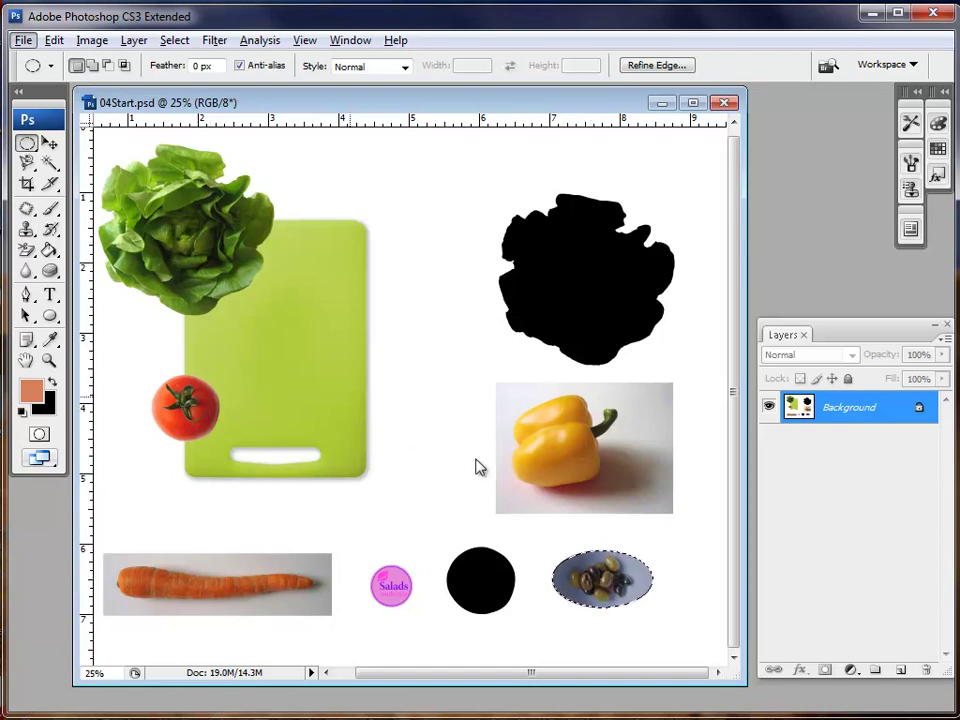
key(alt)
mouse_move(597, 578)
mouse_down()
mouse_move(568, 558)
mouse_move(600, 583)
mouse_up()
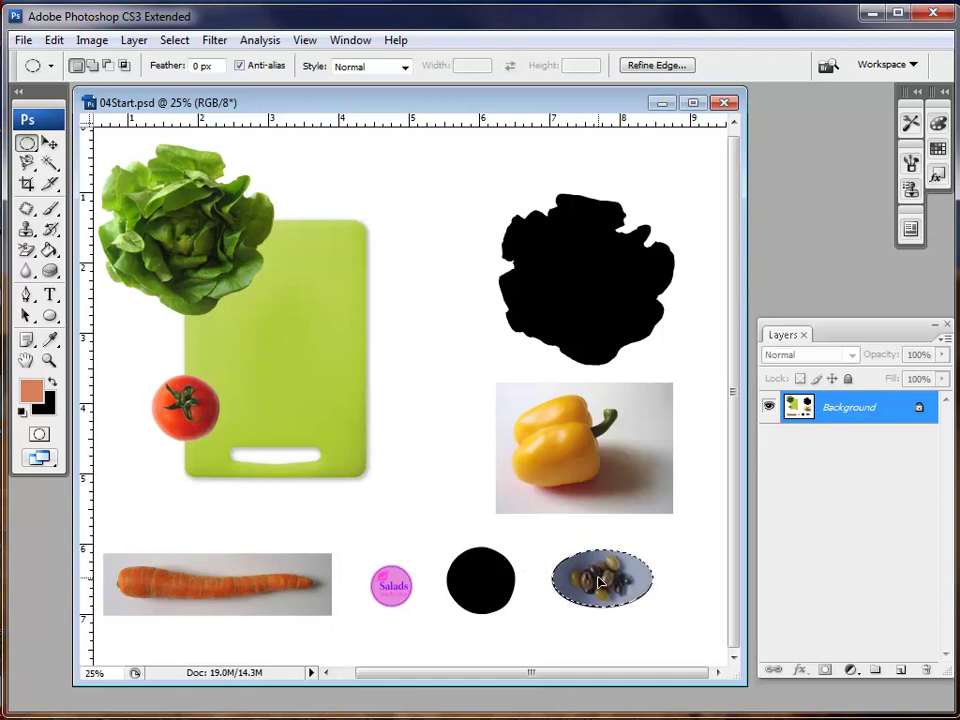
click(49, 143)
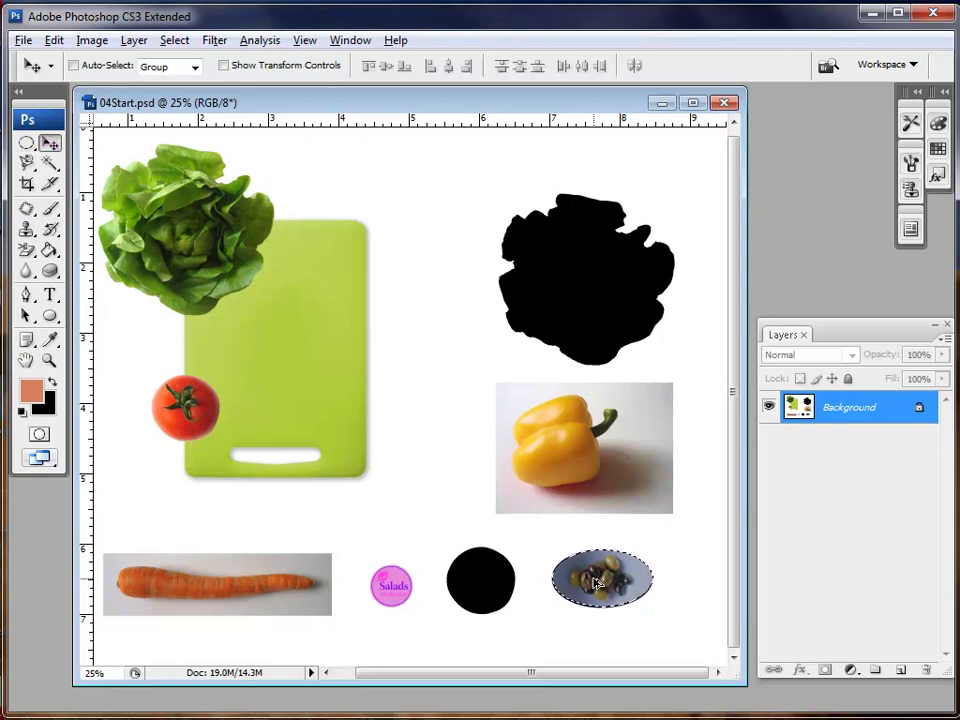
drag(595, 583, 341, 420)
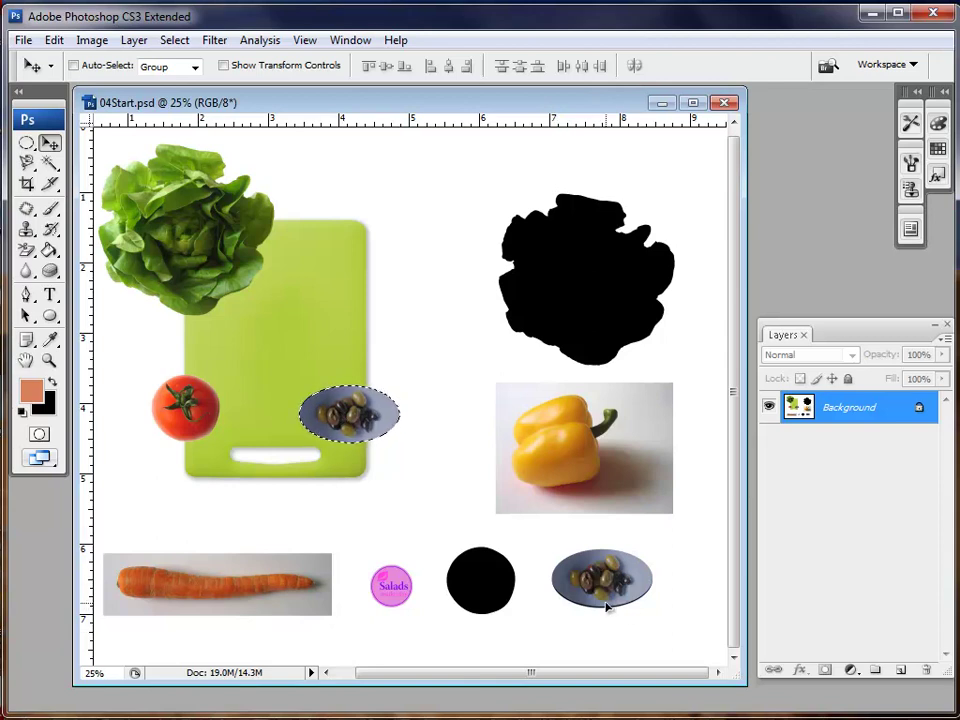